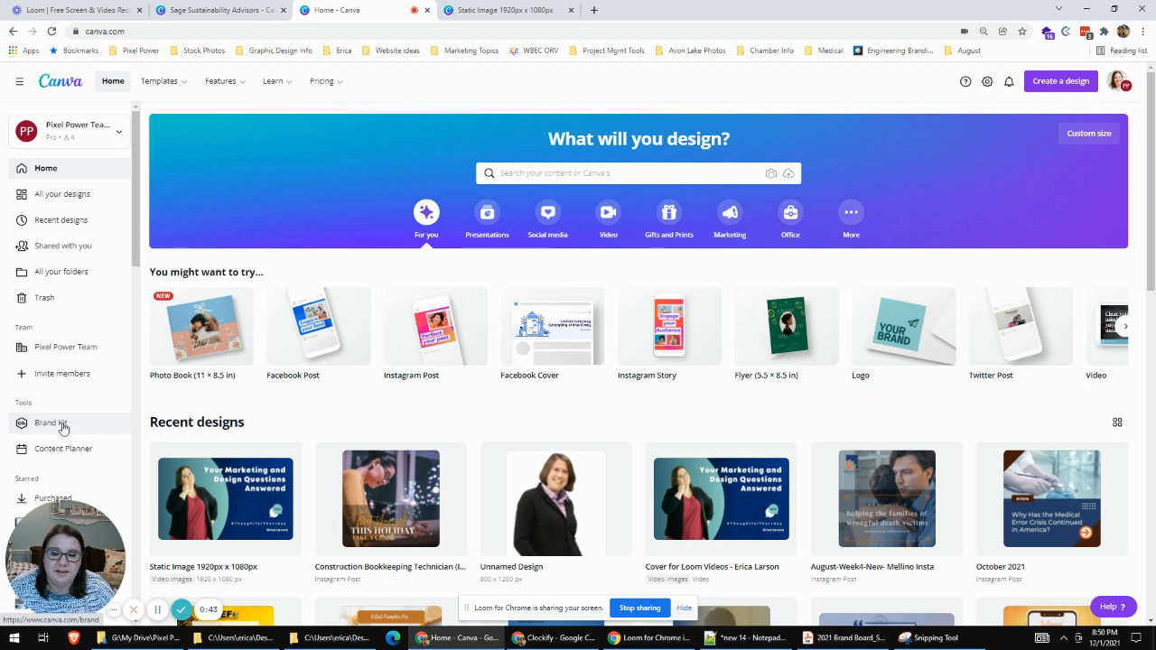
- Open the Sage Sustainability Advisors brand kit from the list of all brand kits
left_click(56, 424)
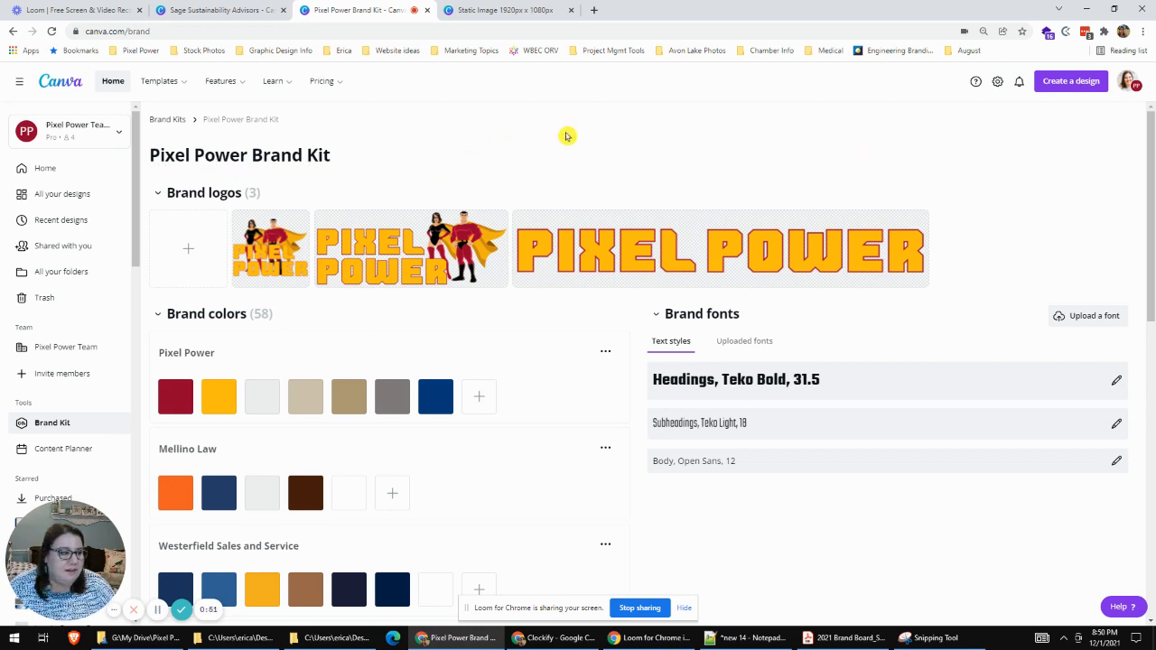
left_click(158, 120)
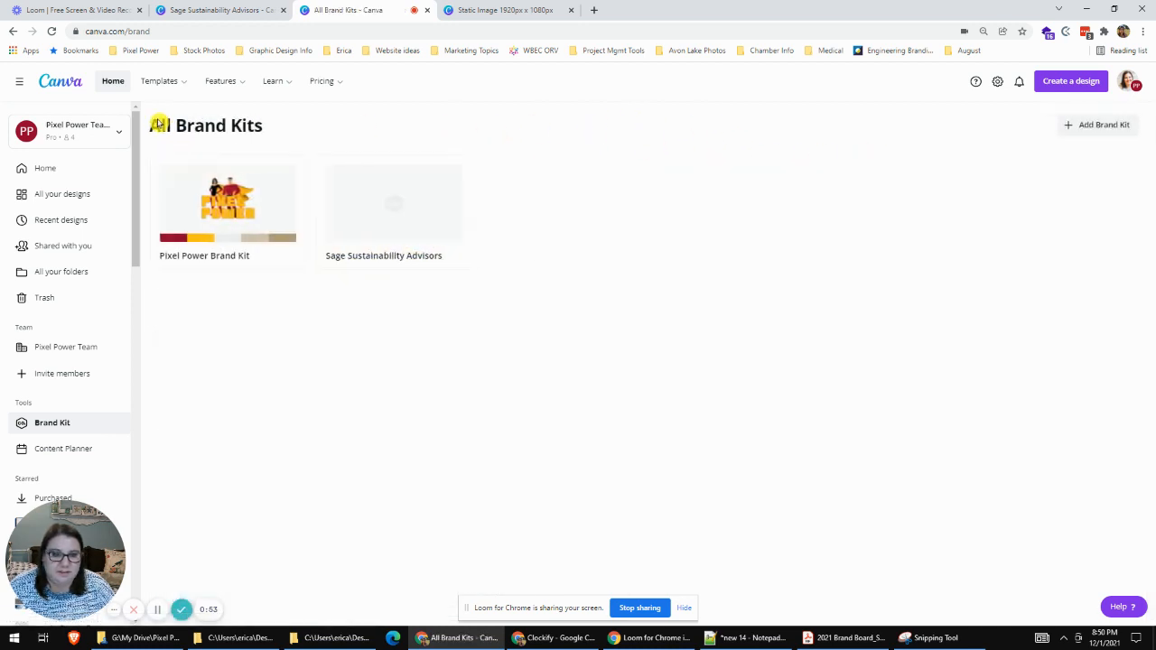
left_click(392, 185)
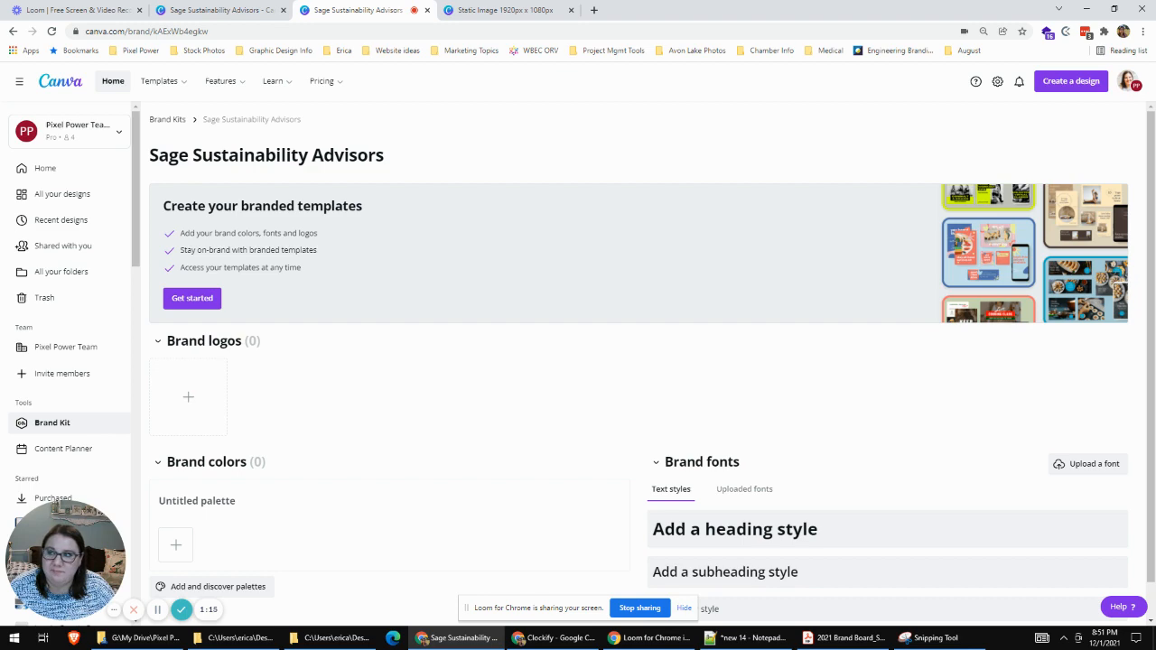
- Switch to the brand board PDF in Acrobat and examine its logo, primary colors and secondary colors at 100% zoom
left_click(844, 637)
left_click_drag(226, 82, 715, 20)
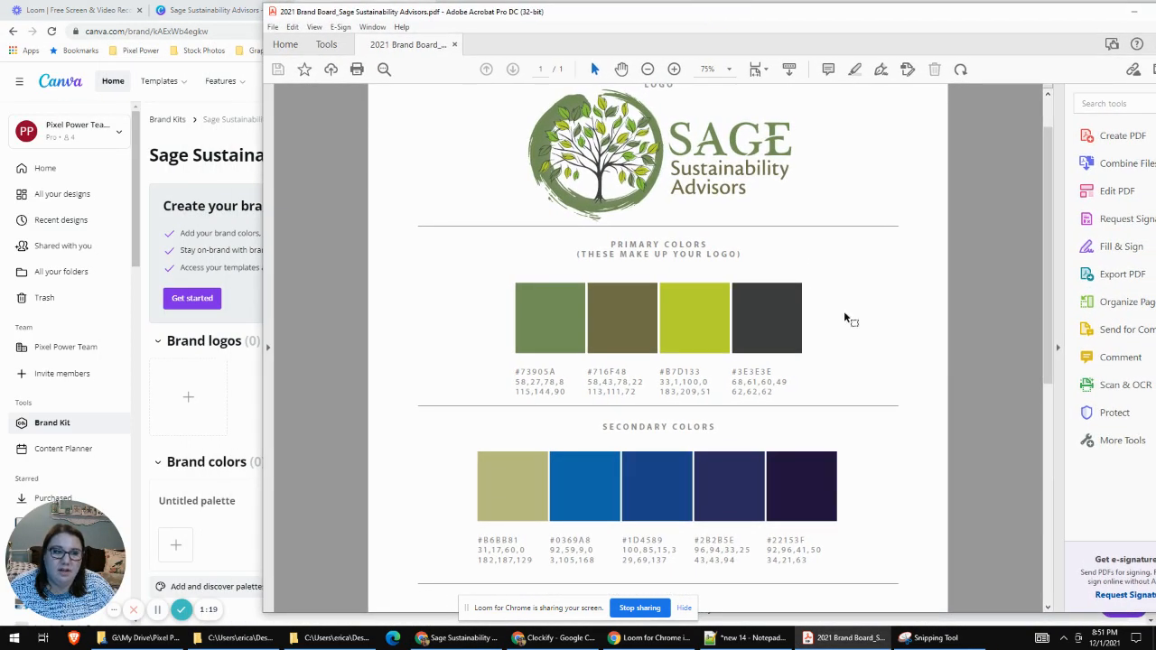
scroll(886, 333, "up", 1)
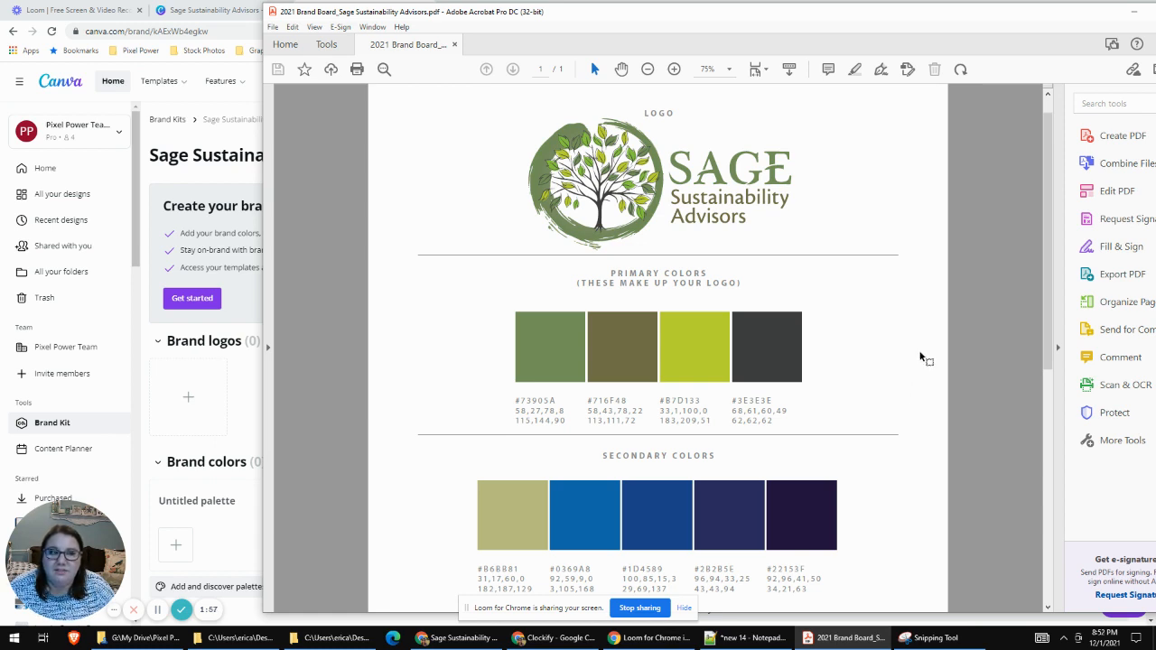
left_click(719, 70)
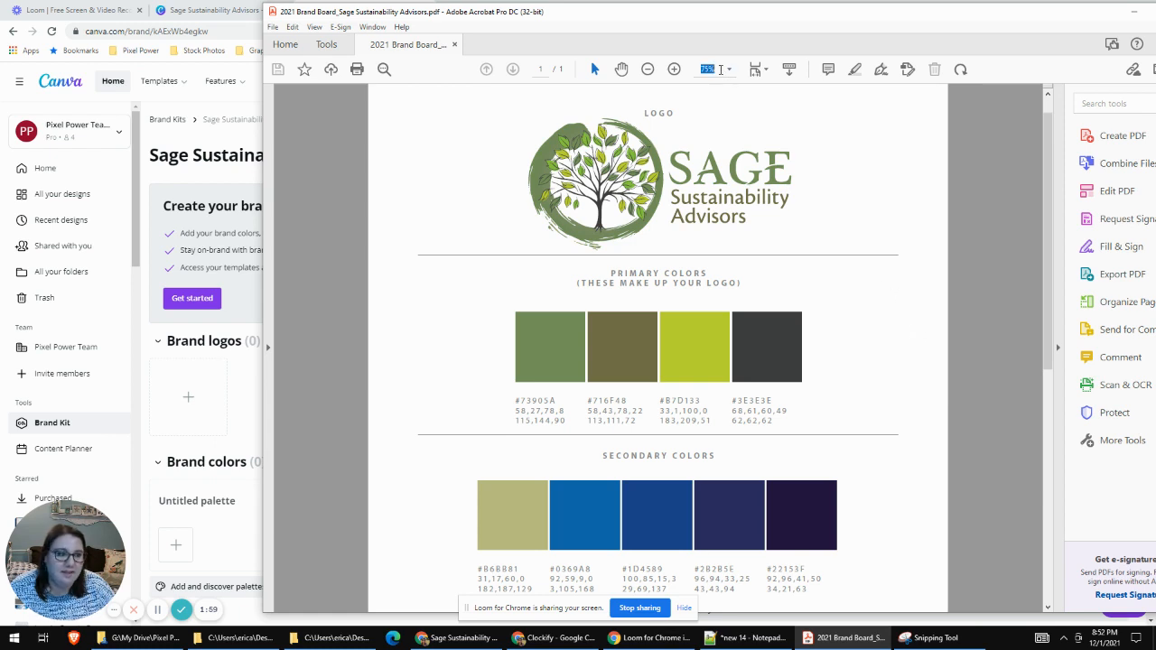
type("100")
key("Return")
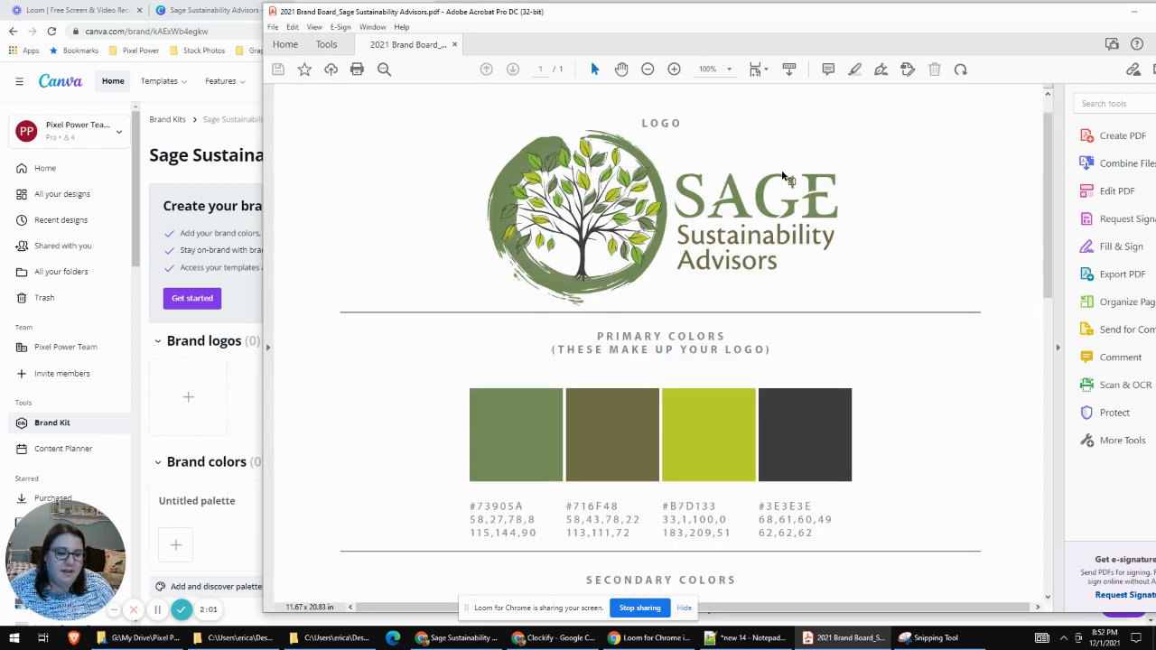
scroll(930, 316, "down", 2)
scroll(931, 316, "down", 3)
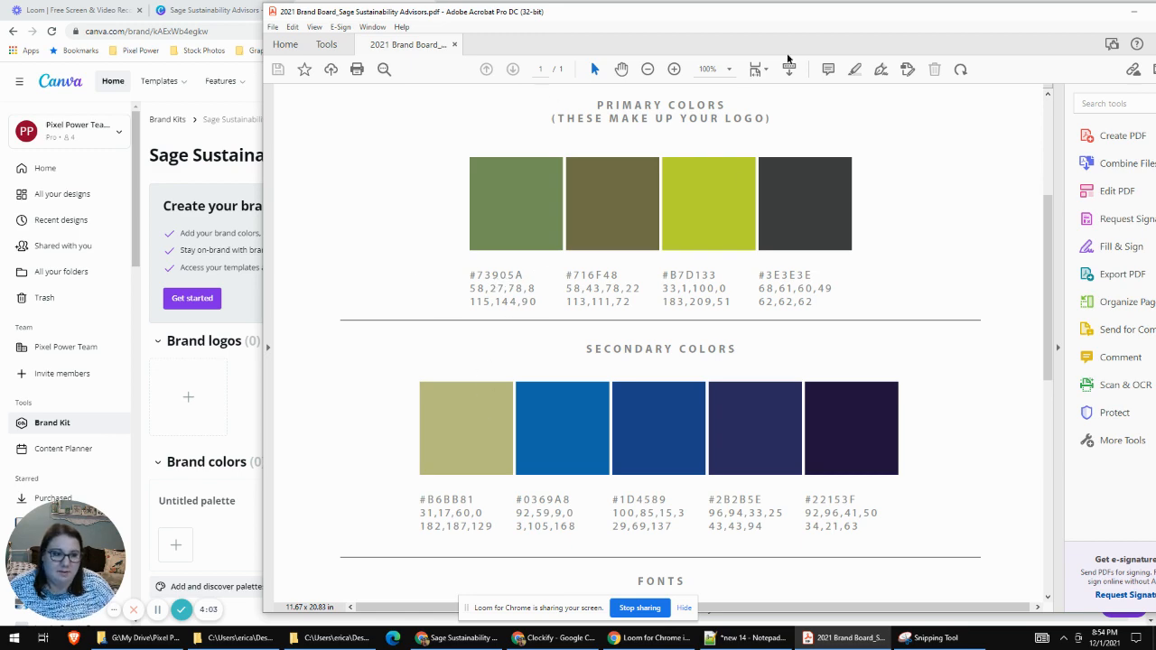
- Return to the Canva brand kit, collapse the brand logos section and name the untitled color palette "Sage Official Colors"
left_click_drag(970, 18, 0, 36)
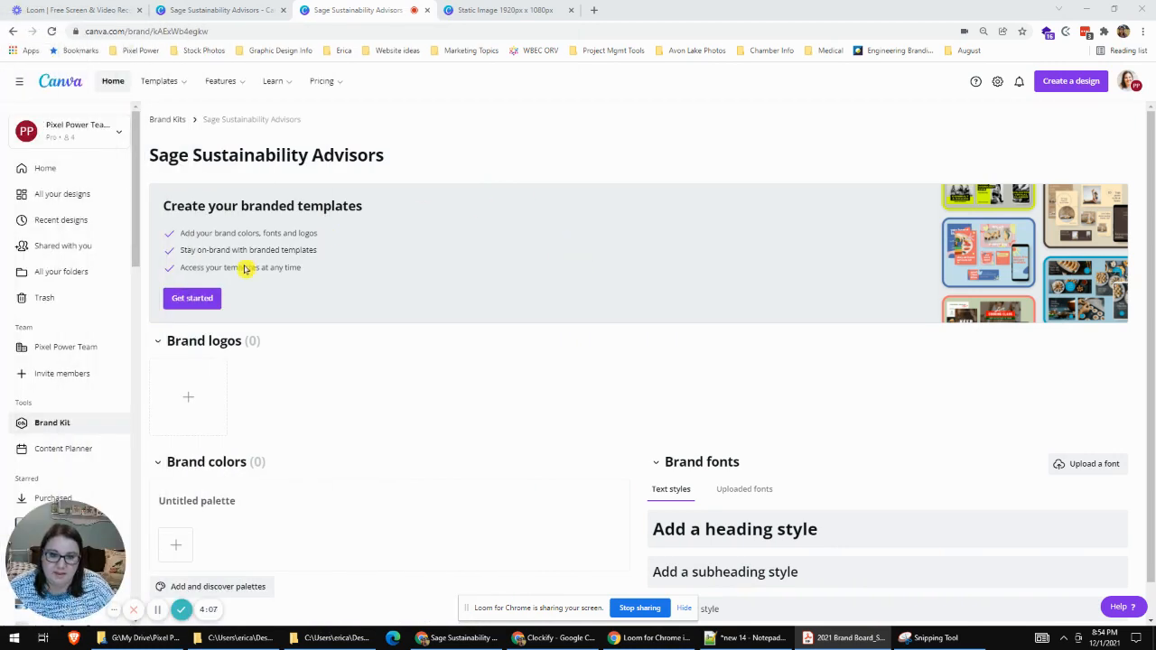
scroll(461, 218, "down", 1)
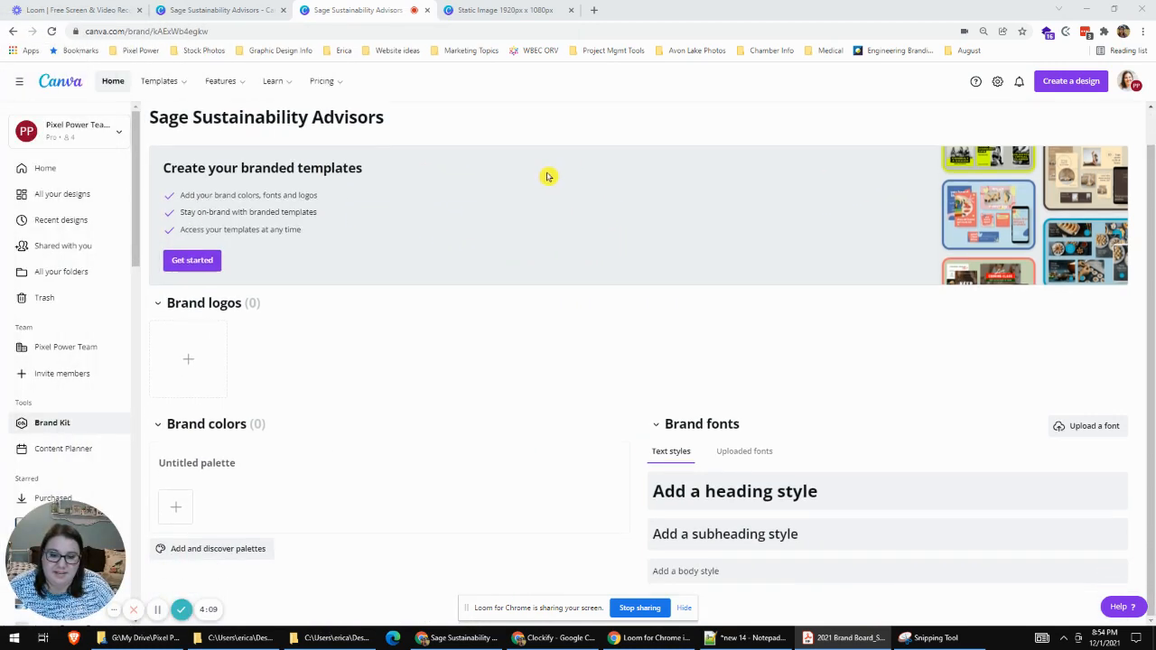
left_click(161, 305)
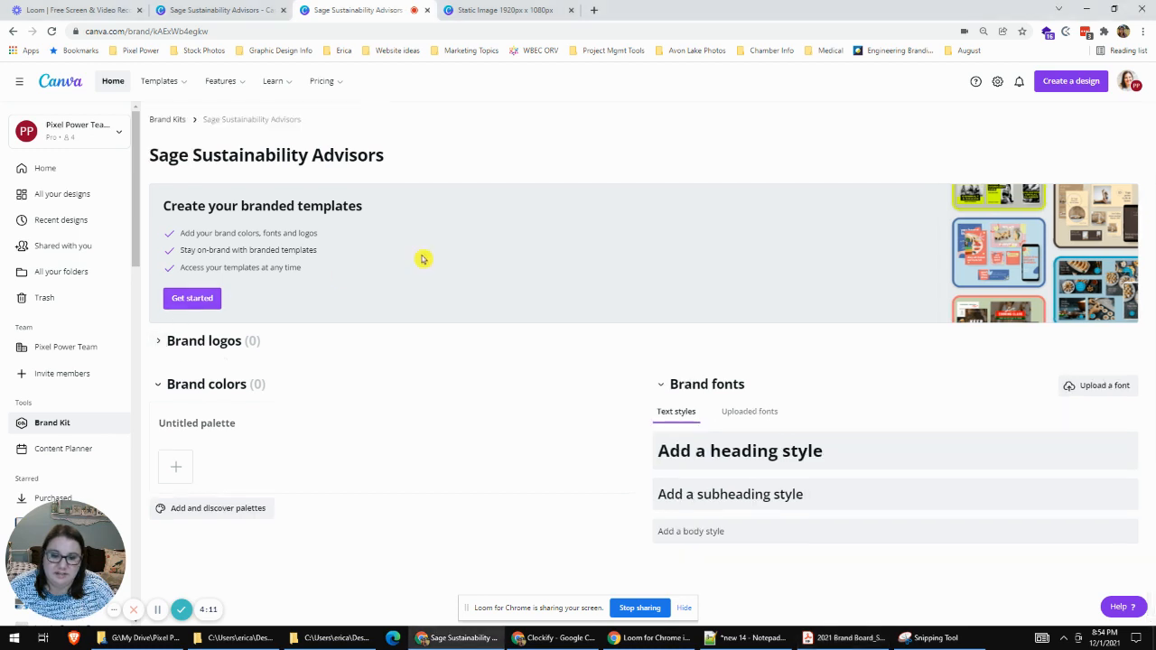
left_click(237, 422)
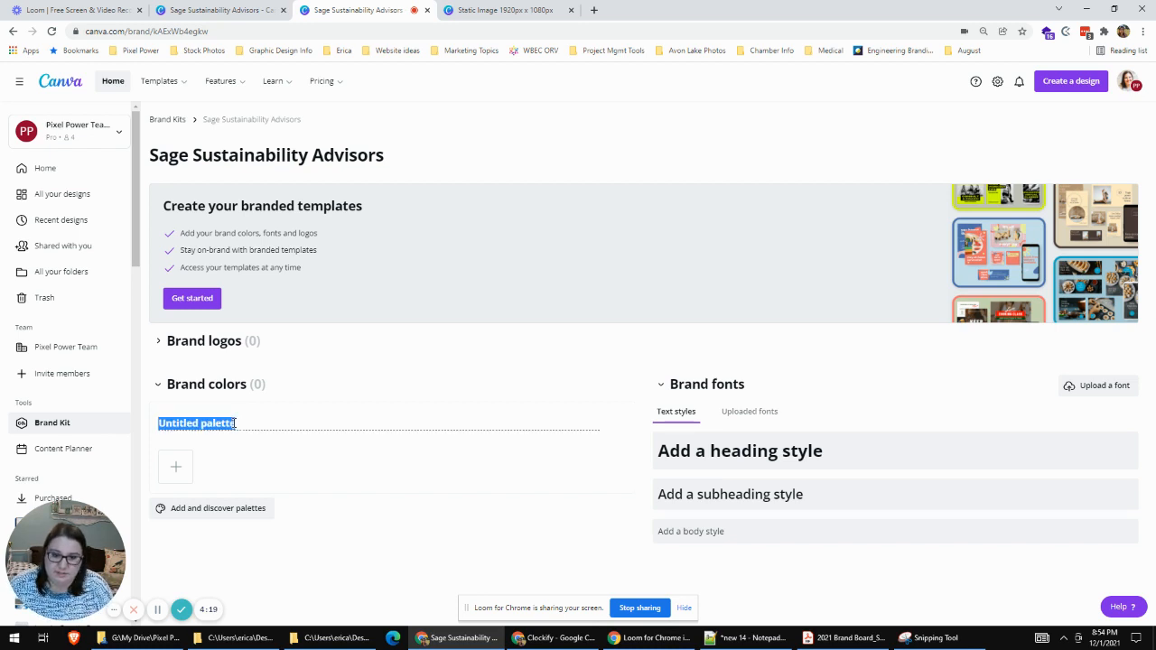
type("Sage")
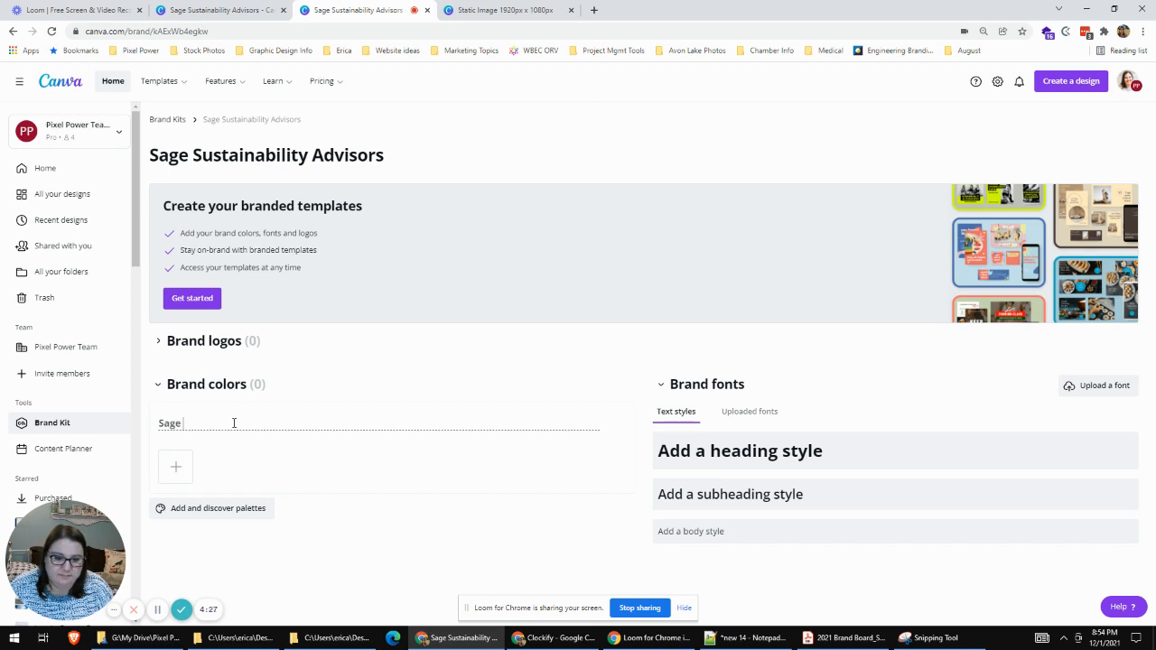
type("Offici")
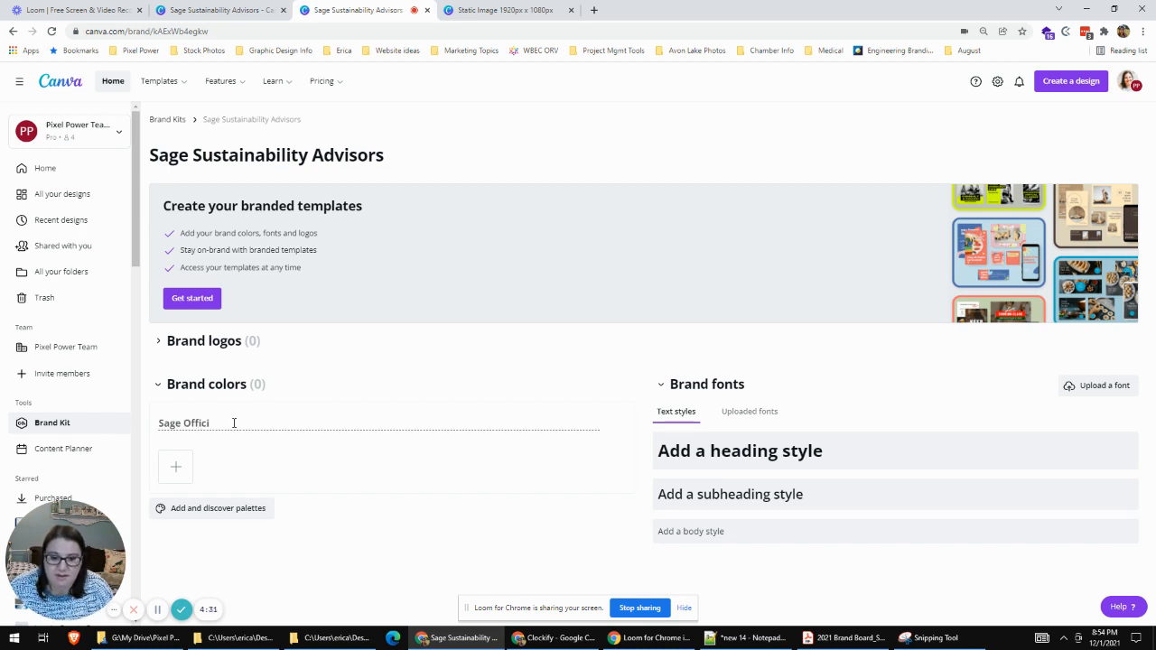
type("al Colors")
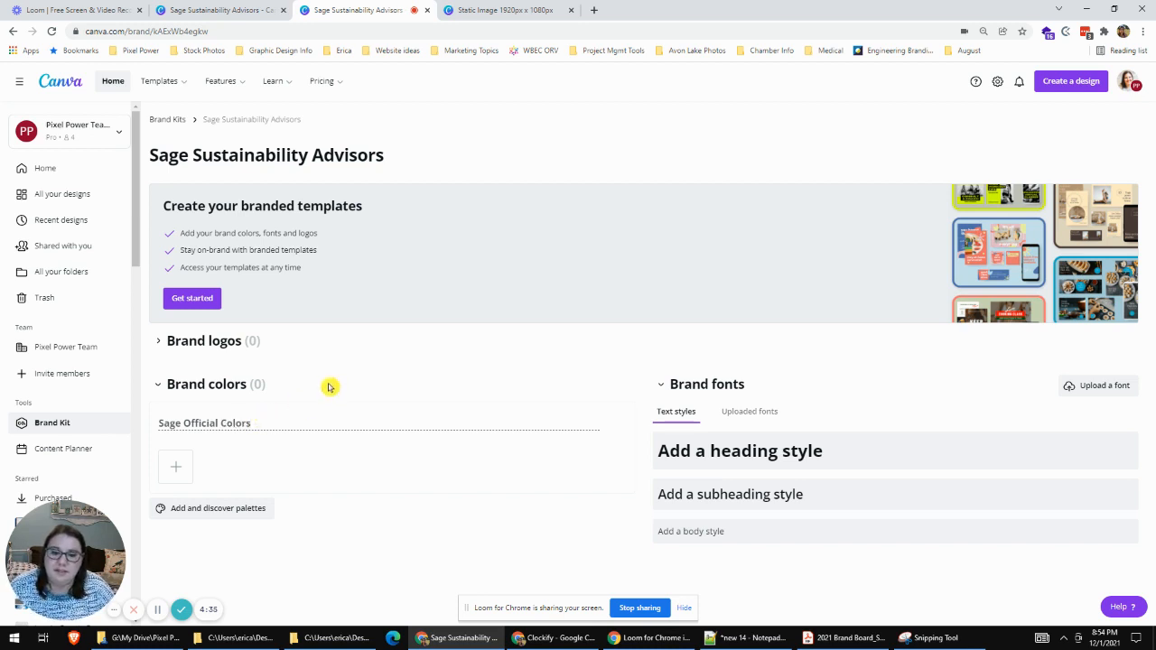
left_click(356, 481)
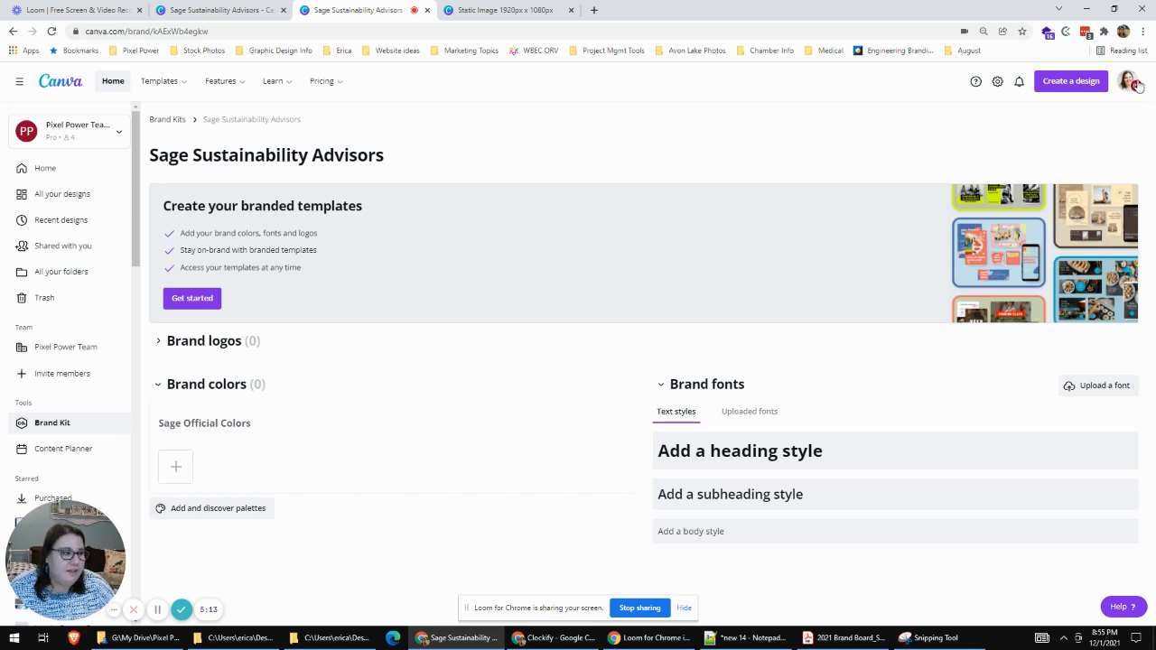
- Arrange the browser and the brand board PDF side by side, keeping the primary color hex codes in view
double_click(987, 13)
left_click_drag(986, 13, 950, 19)
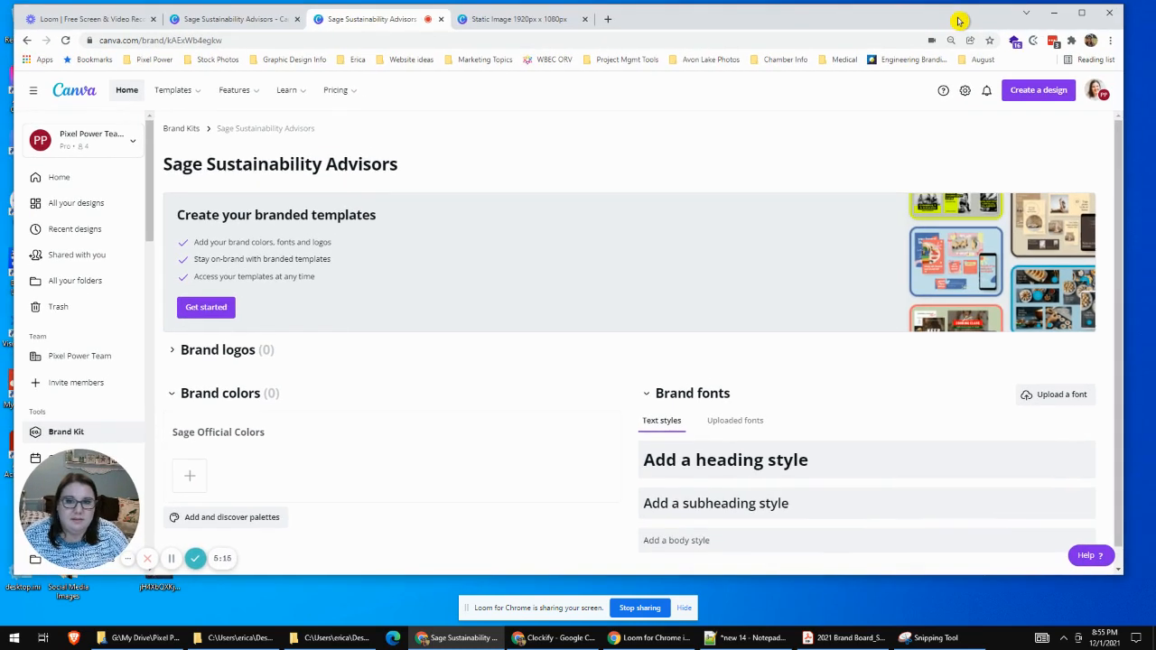
left_click_drag(1115, 262, 643, 263)
left_click_drag(376, 574, 372, 619)
left_click(844, 637)
left_click_drag(798, 47, 905, 21)
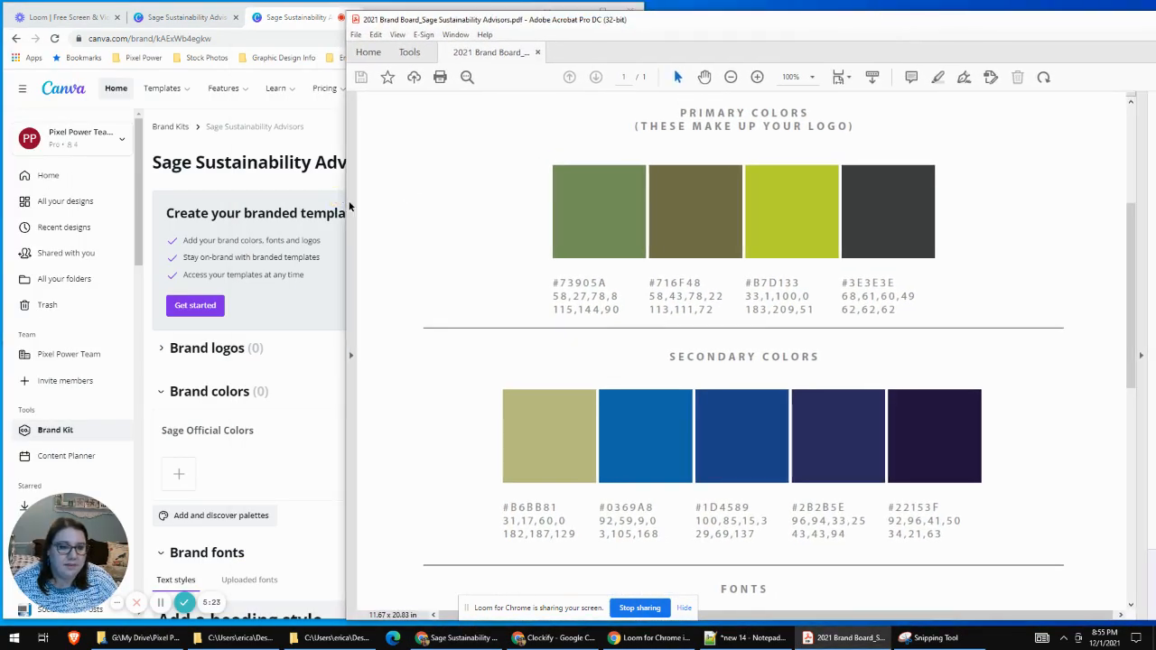
left_click_drag(347, 207, 777, 228)
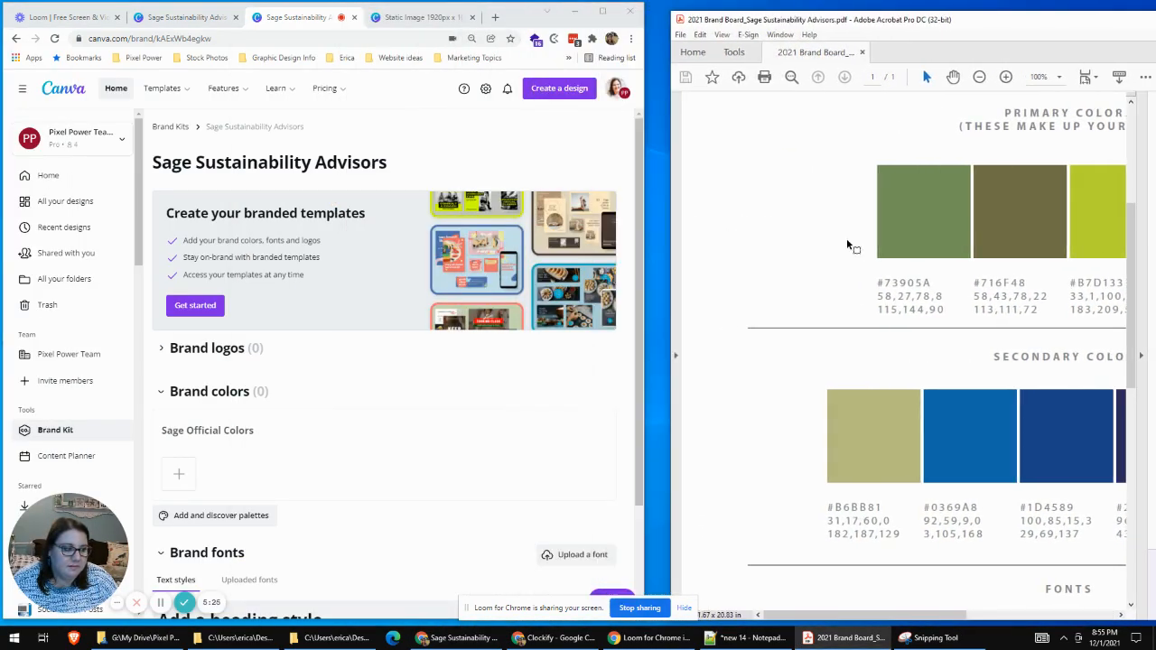
left_click_drag(951, 618, 1033, 624)
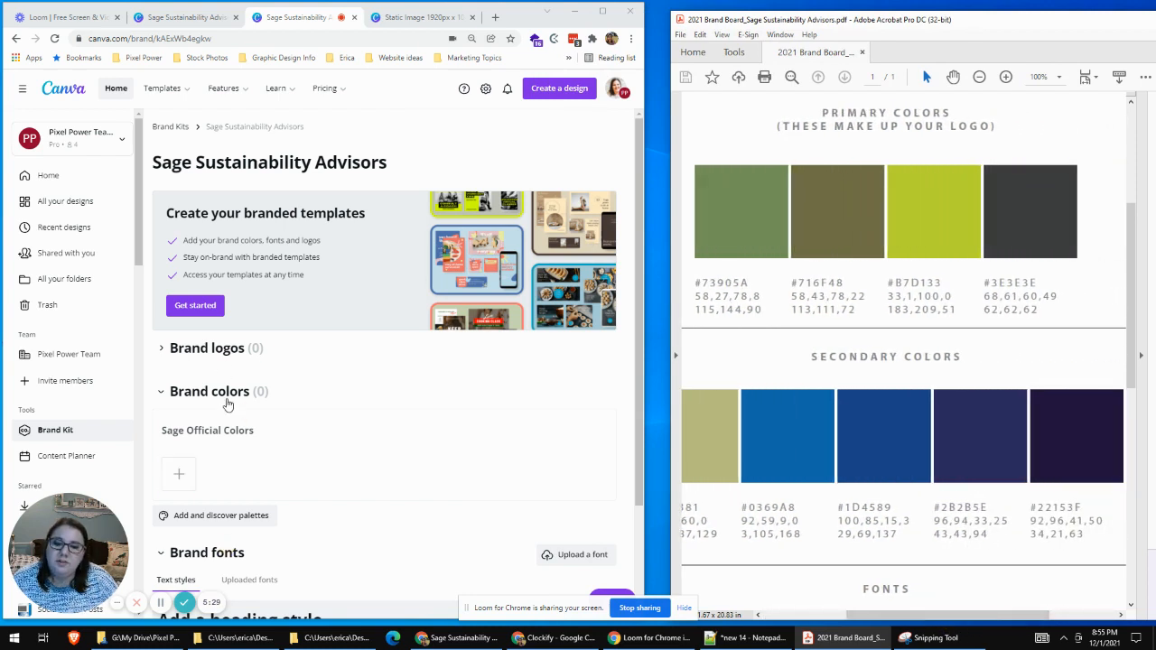
- Add the first brand color to the Sage Official Colors palette with hex code #73905A
left_click(180, 473)
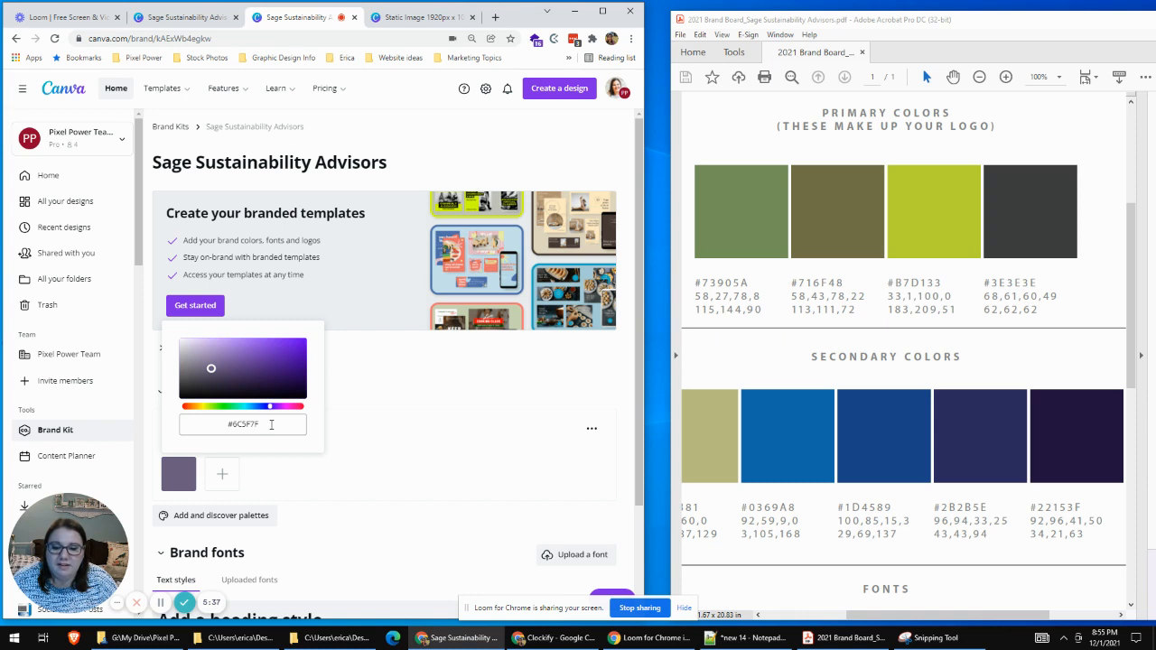
left_click(271, 425)
type("#")
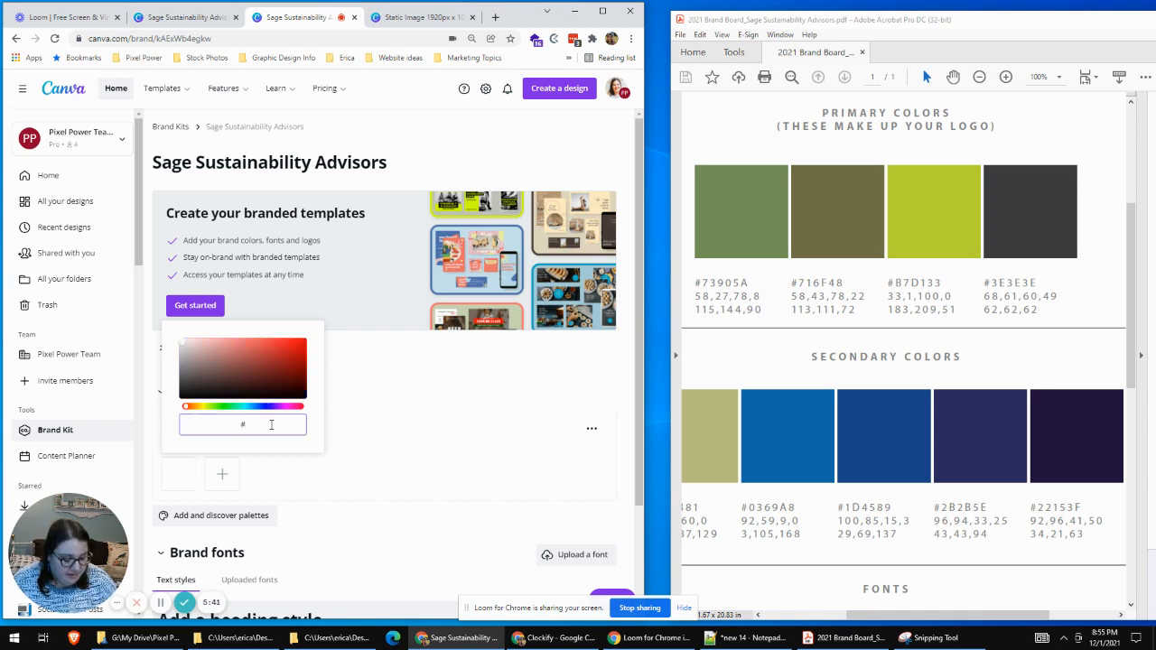
type("7")
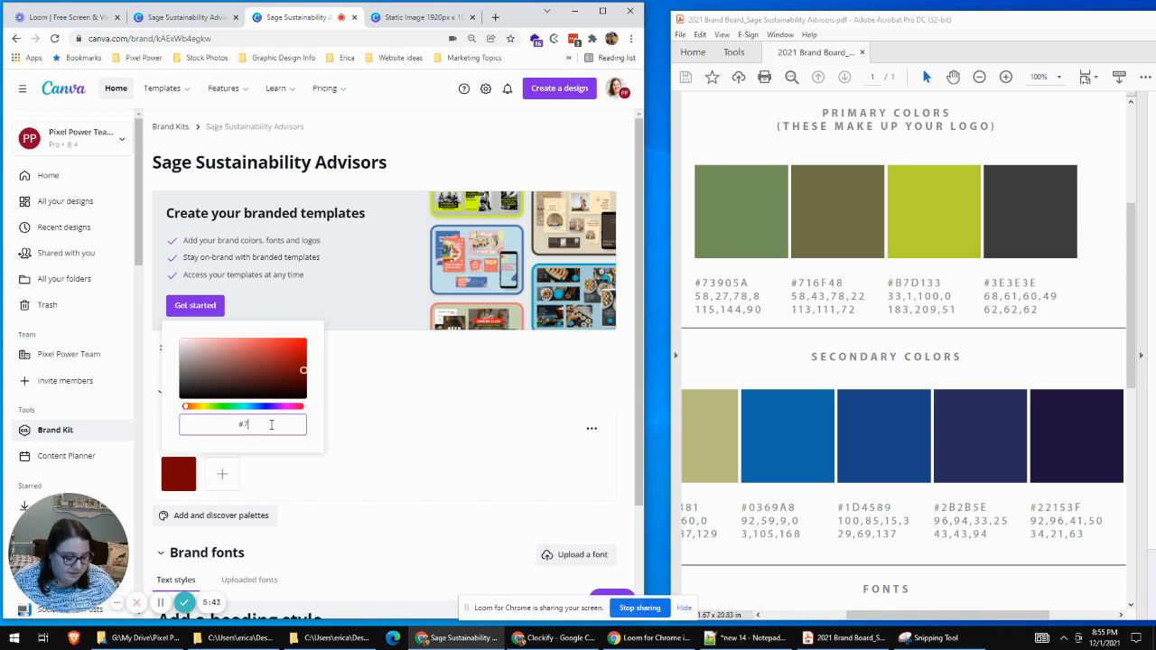
type("39")
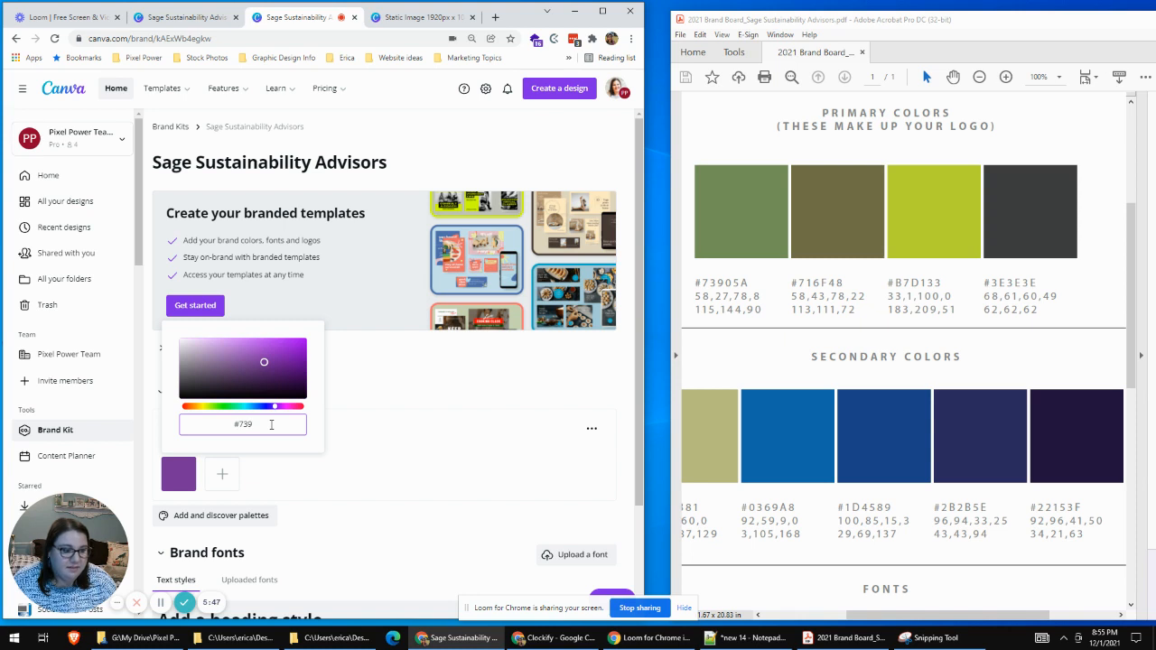
type("05A")
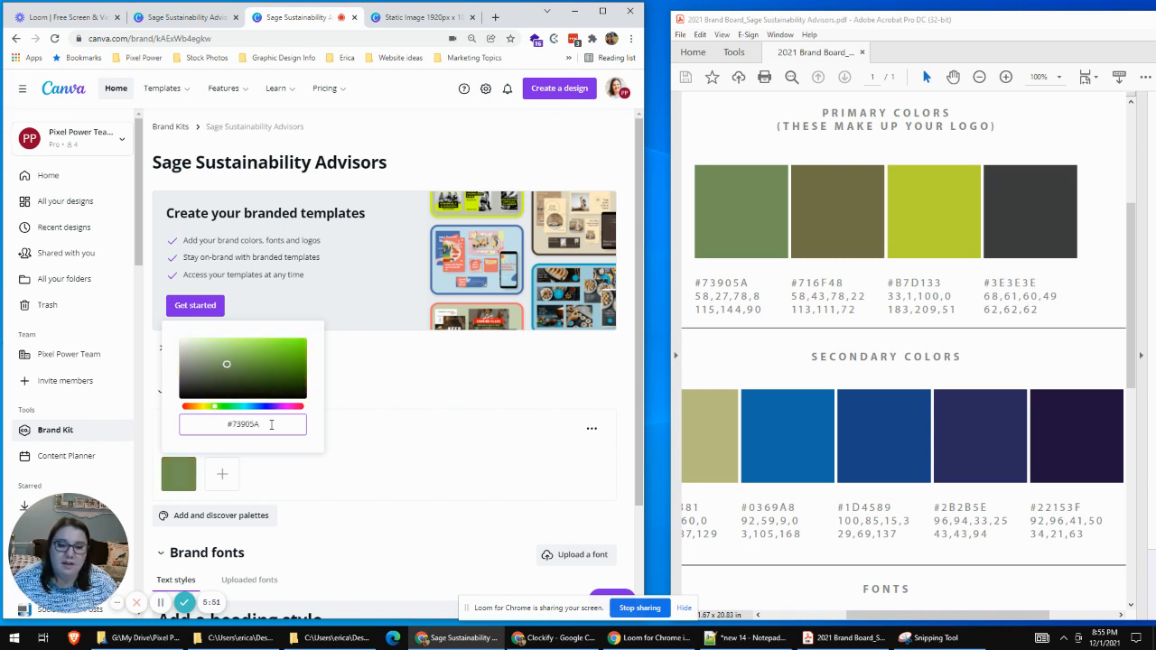
left_click(305, 476)
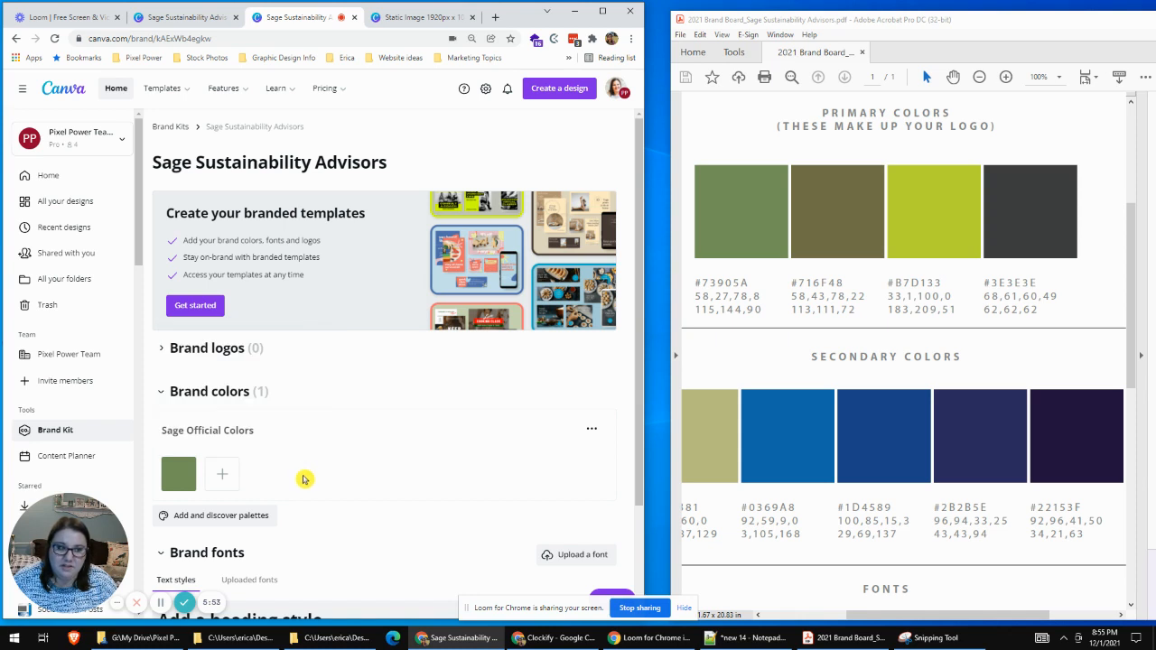
- Add the olive brown #716F48 as the second color of the Sage Official Colors palette
left_click(221, 474)
left_click(304, 425)
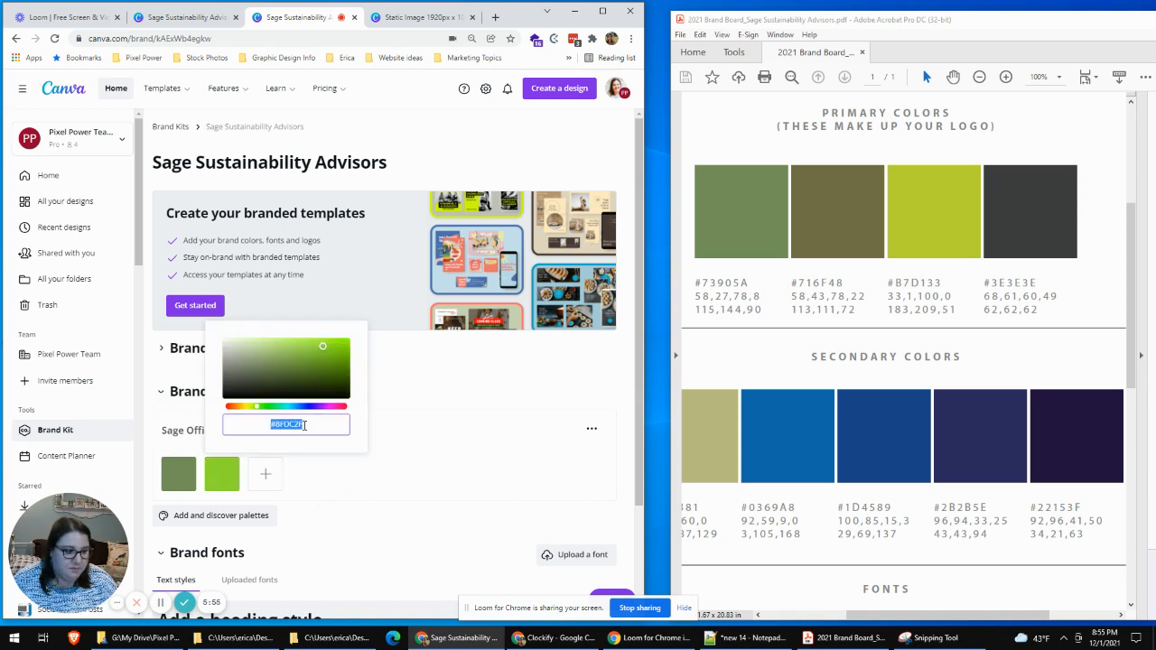
type("#716")
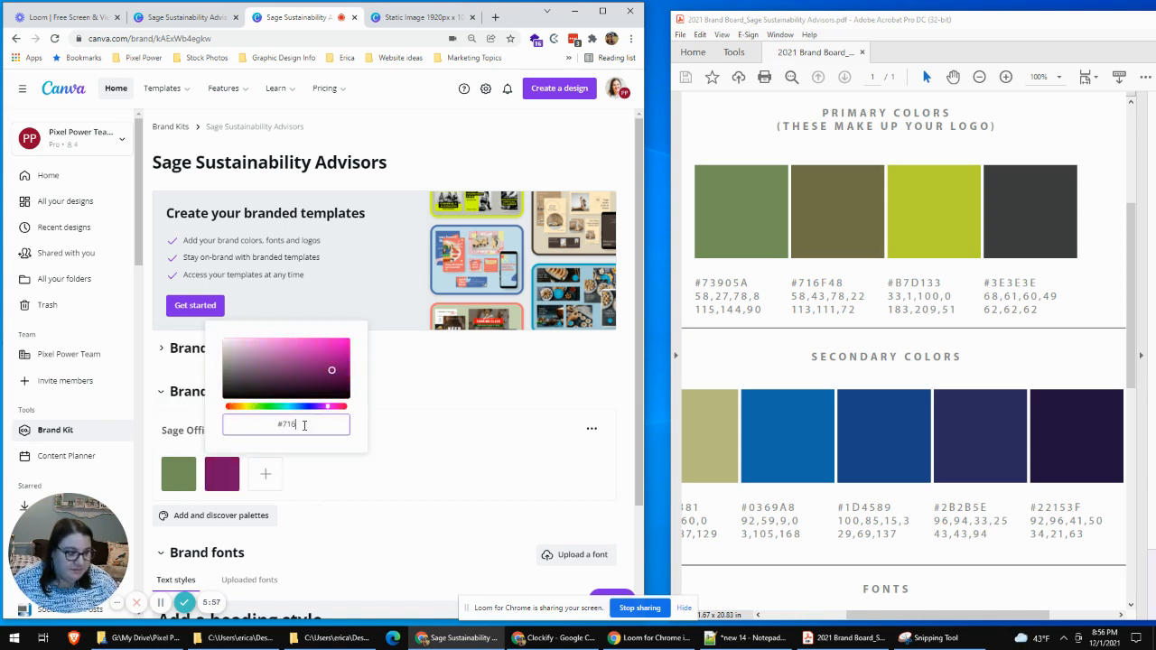
type("F48")
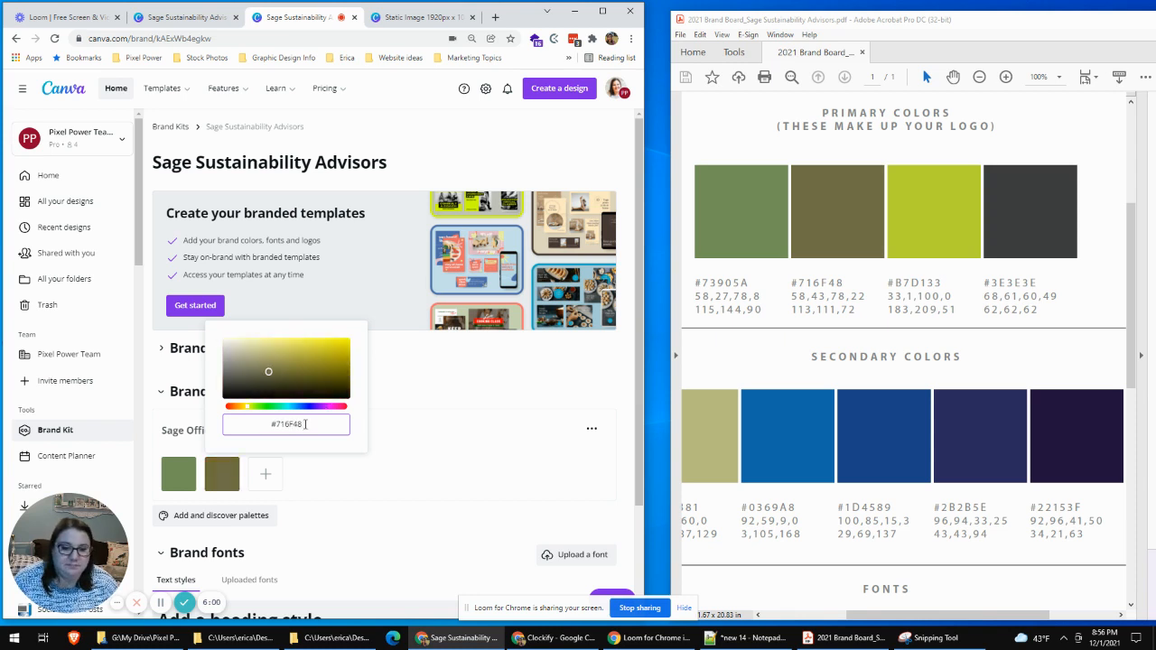
left_click(344, 471)
- Add the lime green #B7D133 as the third color of the Sage Official Colors palette
left_click(265, 473)
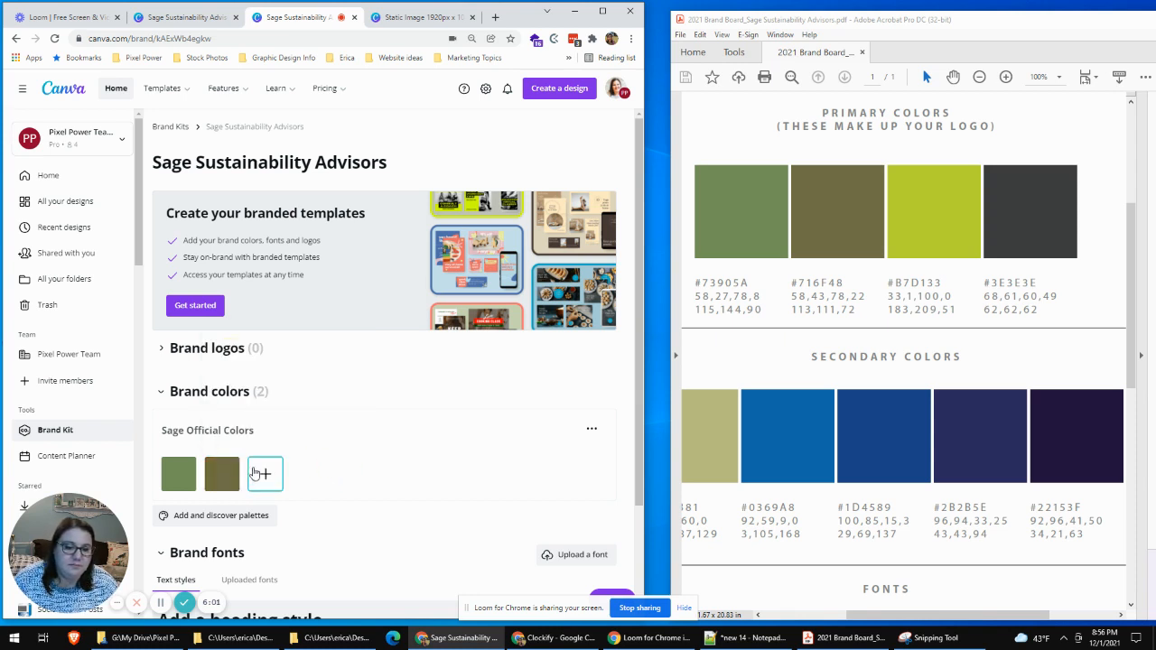
left_click(343, 423)
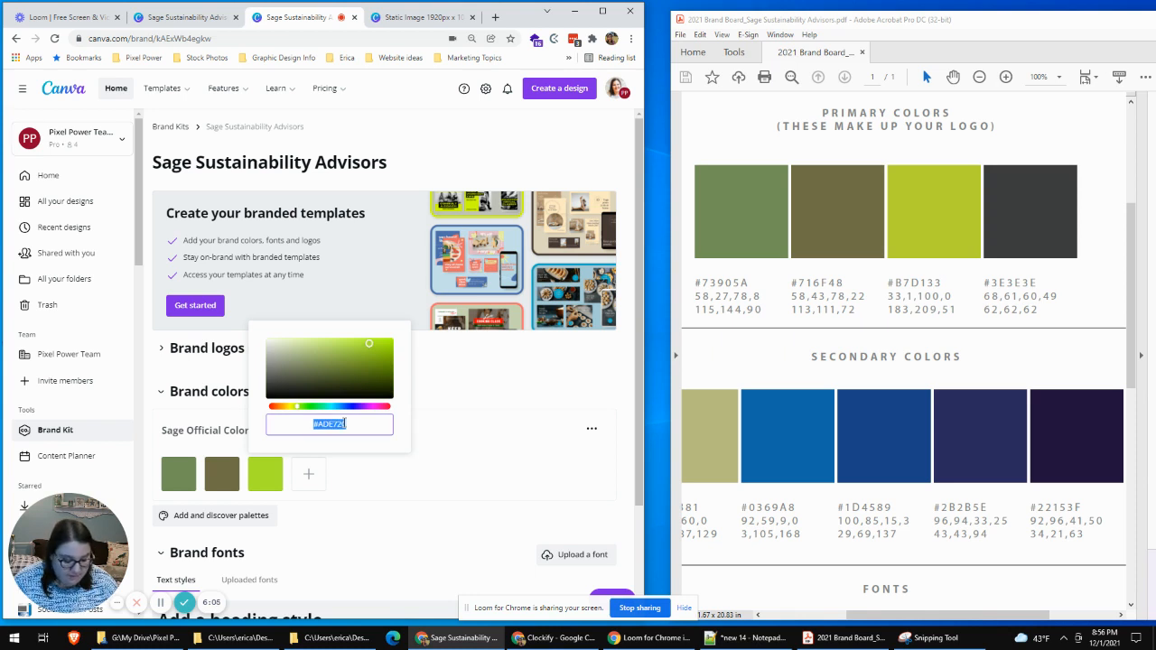
type("#B7")
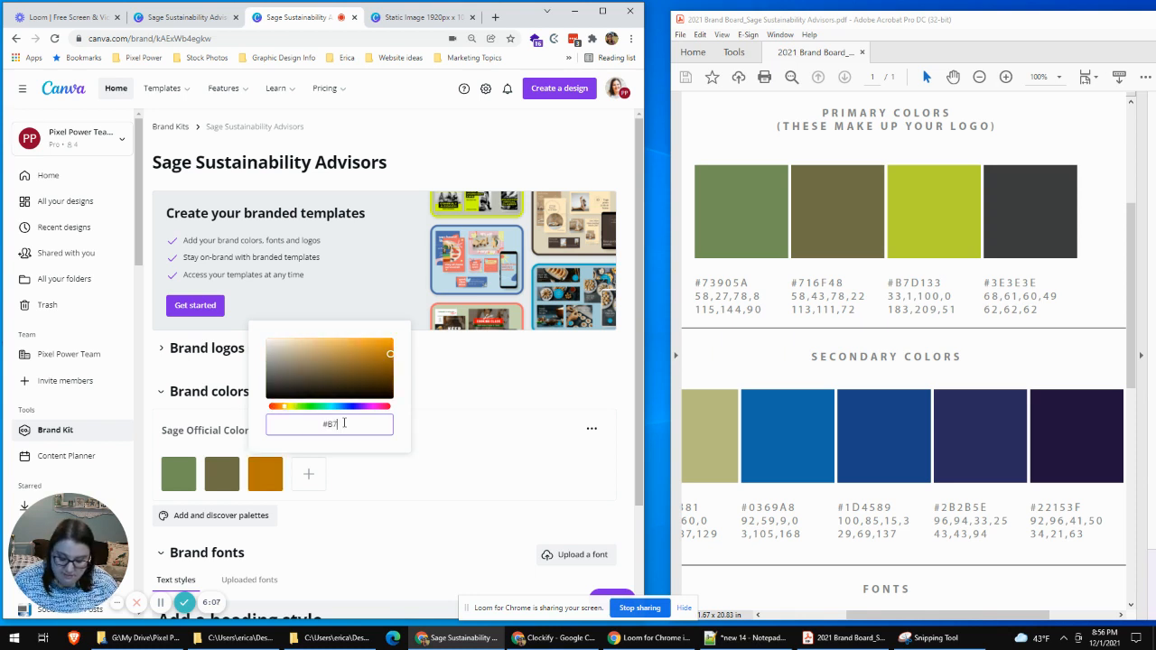
type("D133")
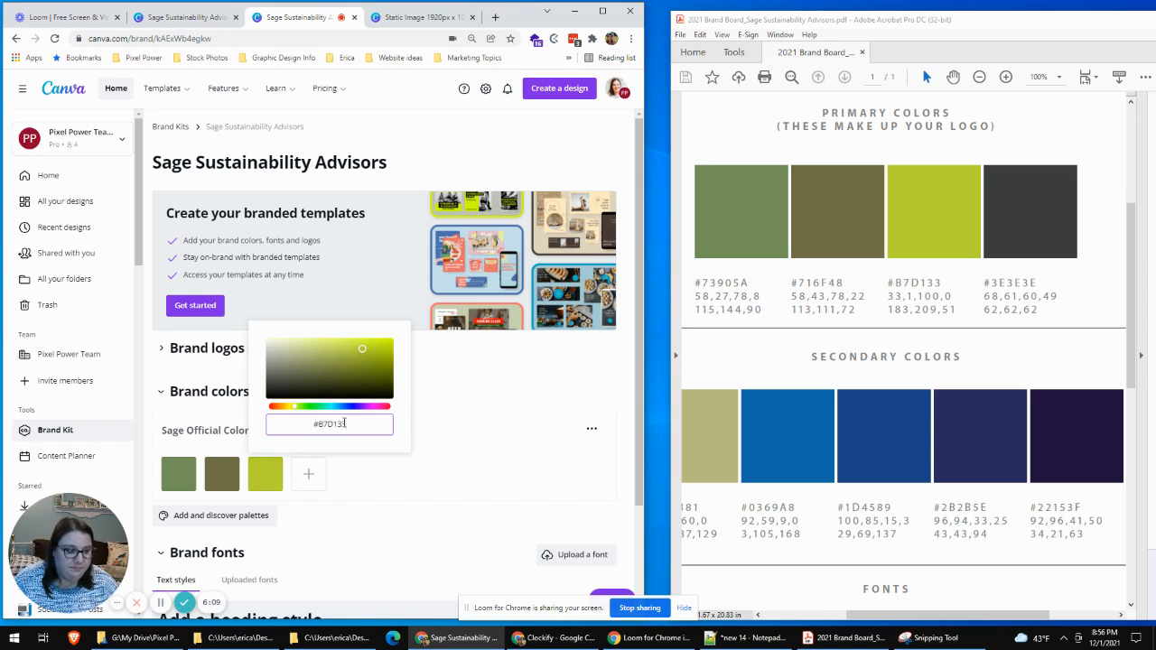
left_click(447, 451)
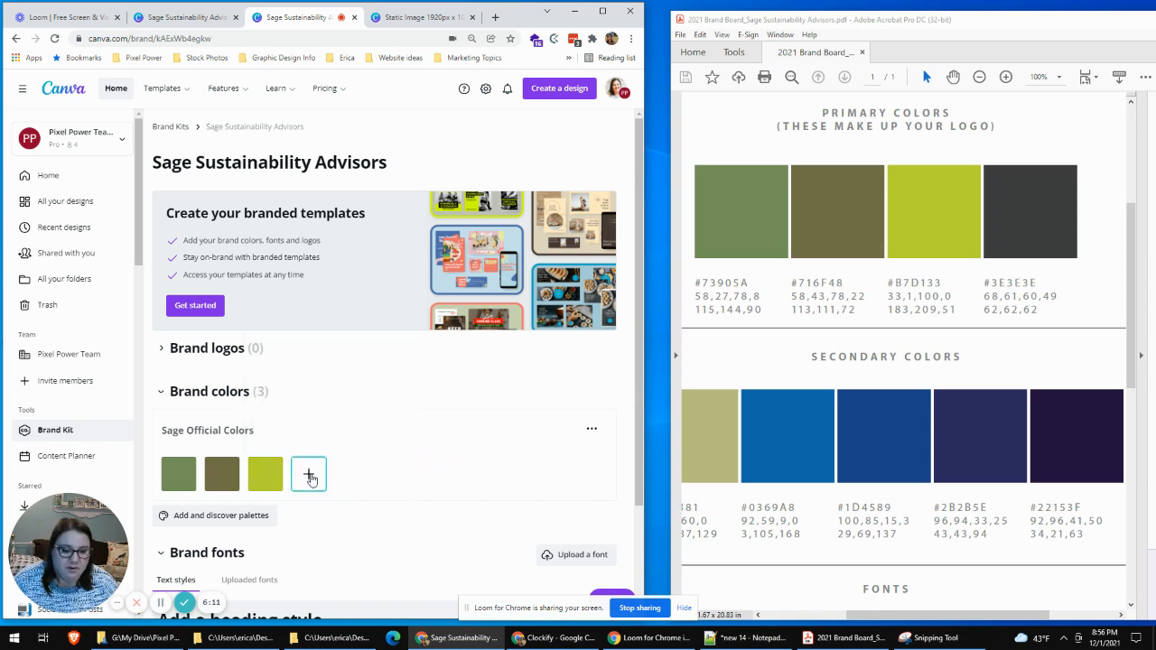
- Add the dark gray #3E3E3E as the fourth color of the Sage Official Colors palette
left_click(309, 477)
left_click(396, 423)
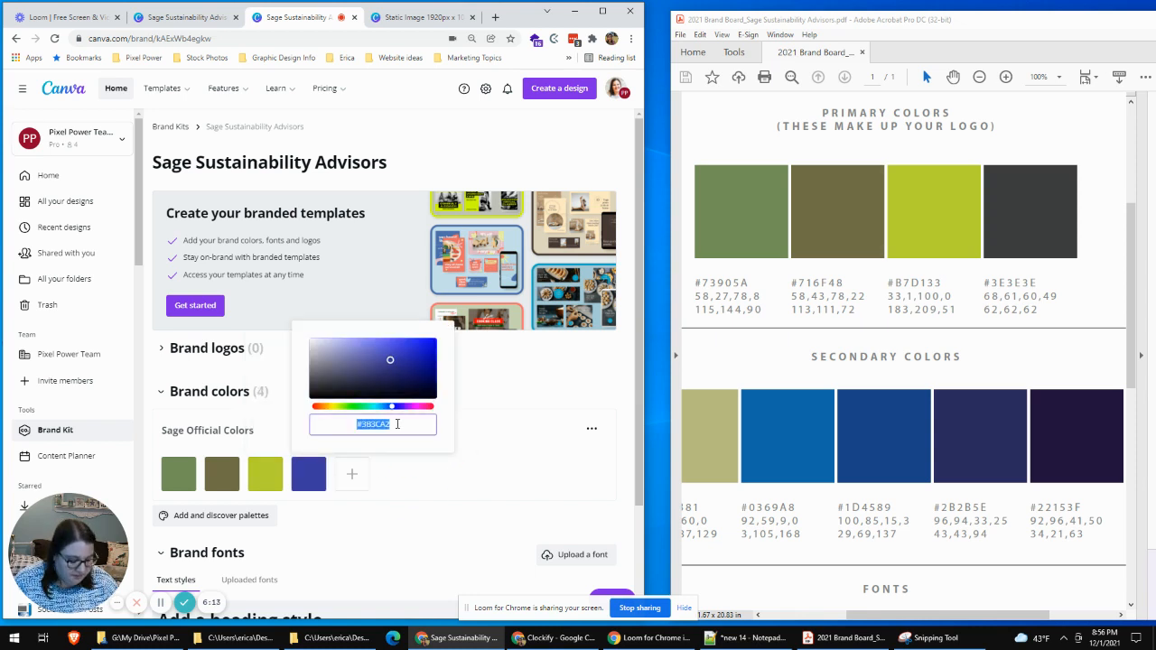
type("#3E")
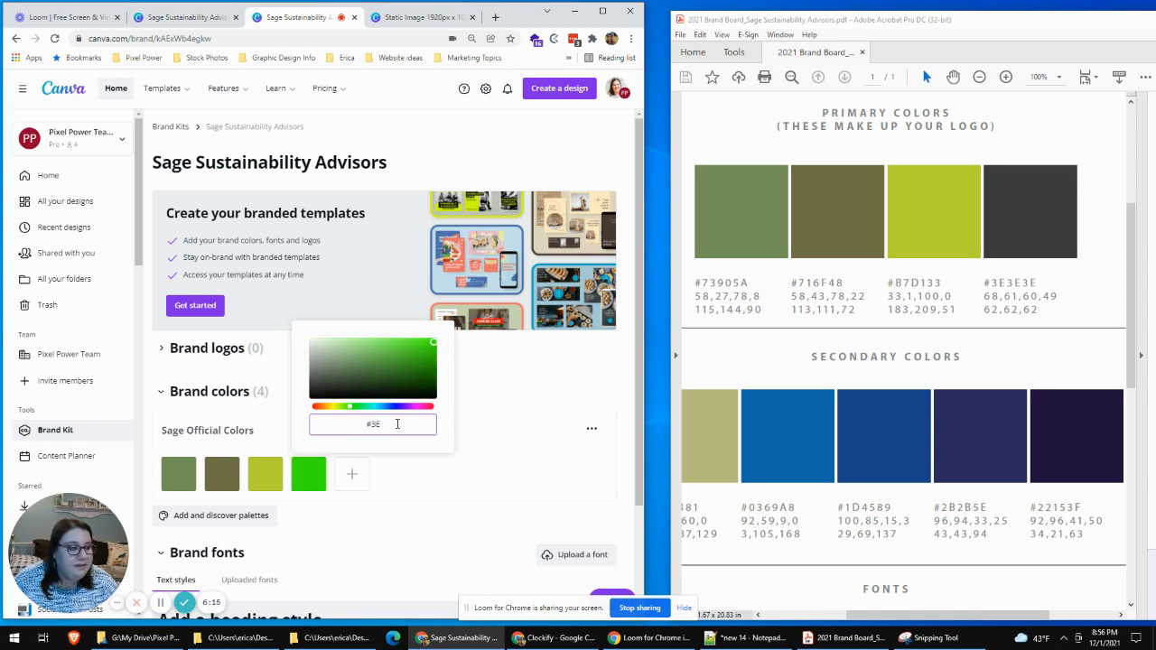
type("3E3E")
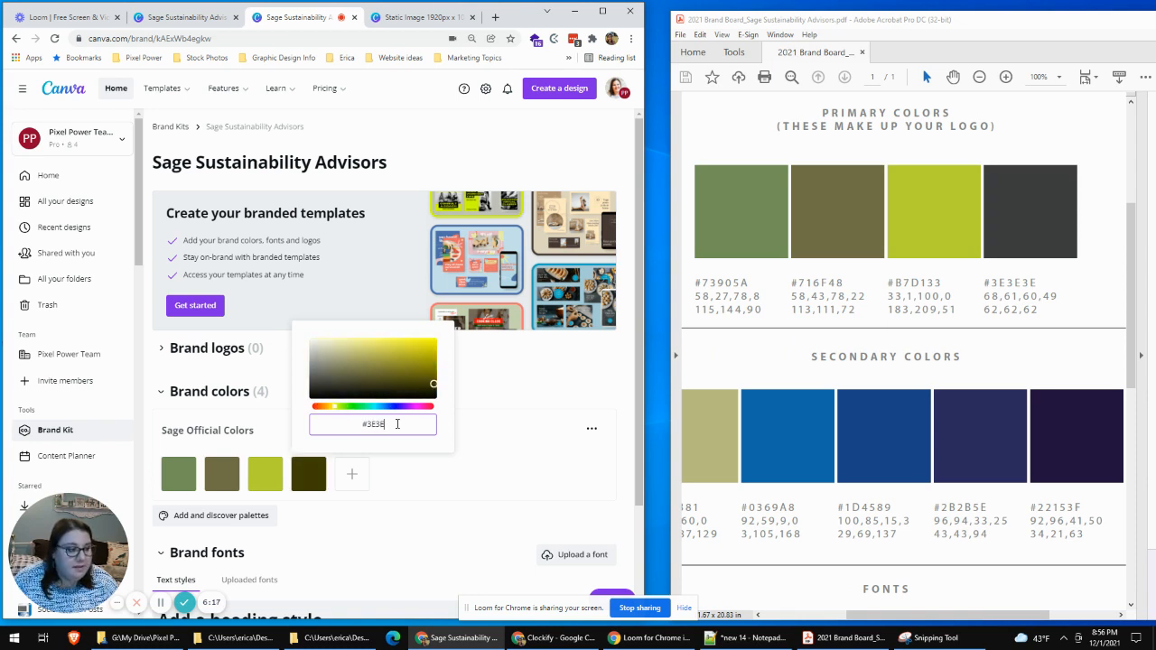
left_click(432, 478)
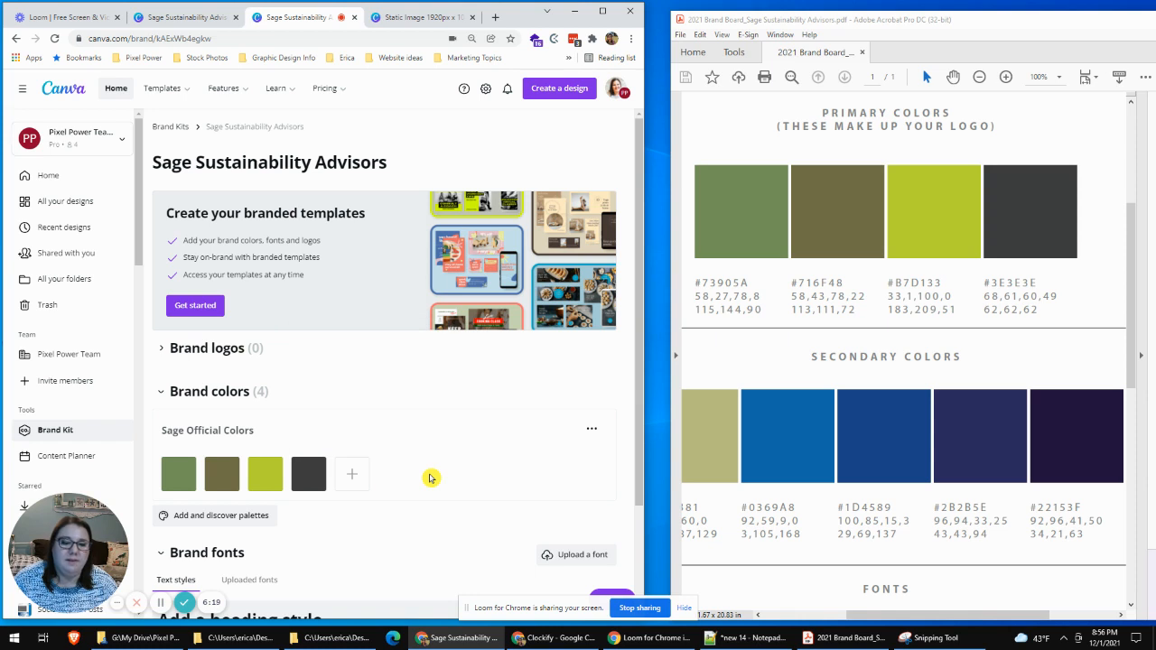
- Widen the browser window over the PDF and start a logo upload in the expanded Brand logos section
left_click_drag(644, 209, 1141, 237)
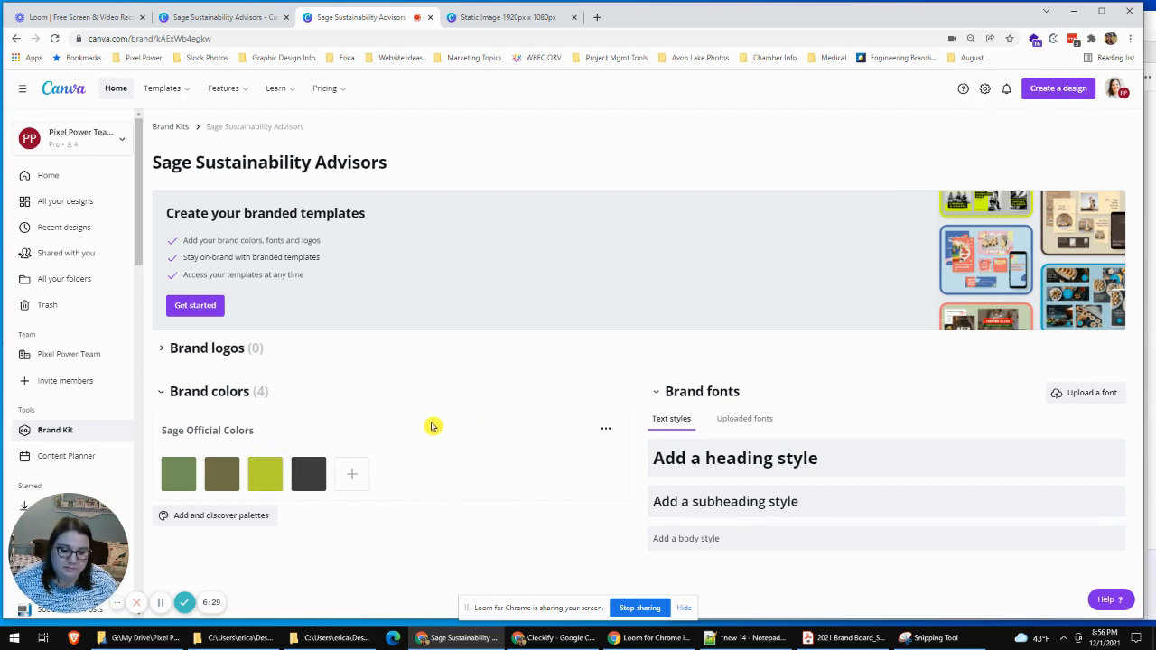
left_click(161, 348)
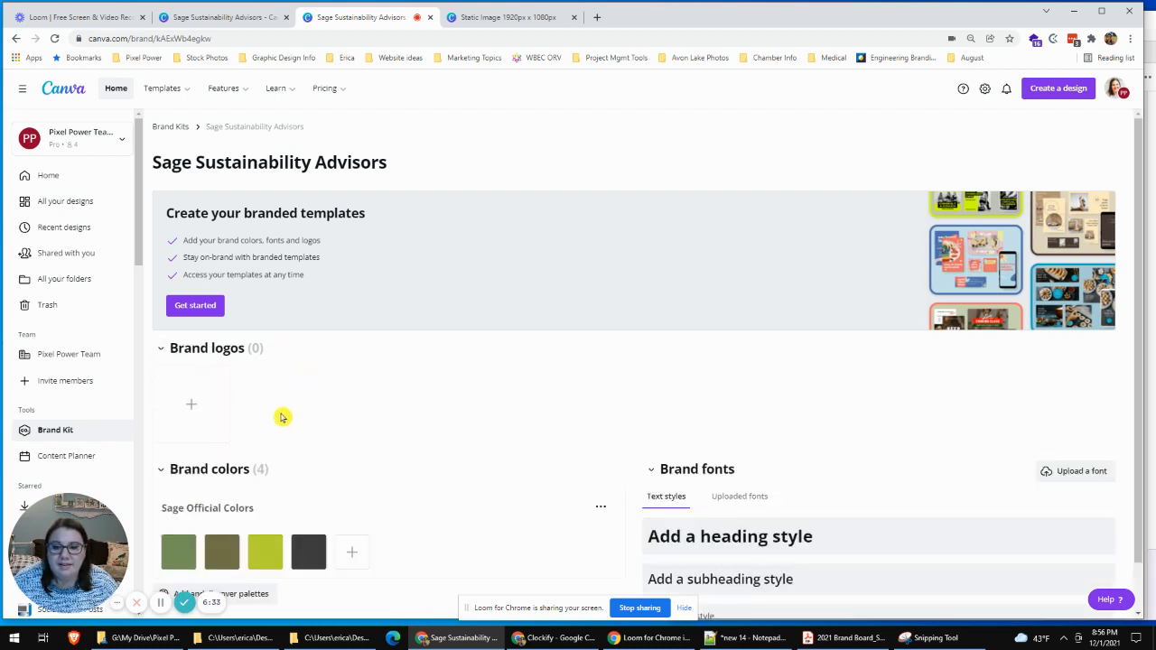
left_click(191, 406)
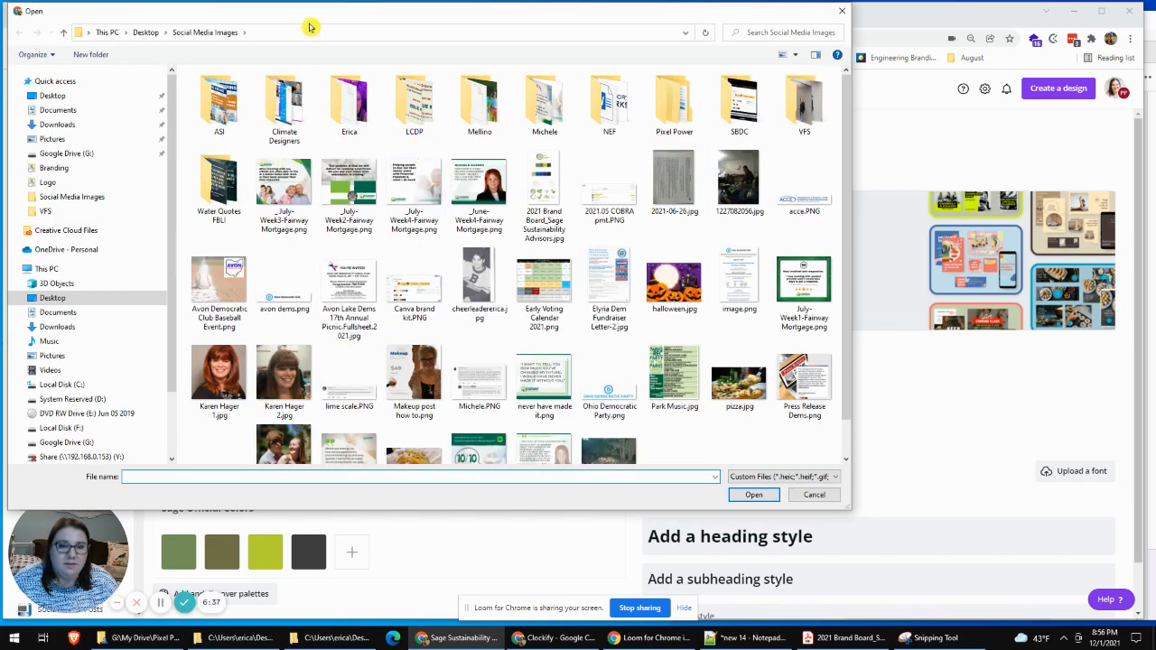
left_click_drag(312, 20, 529, 30)
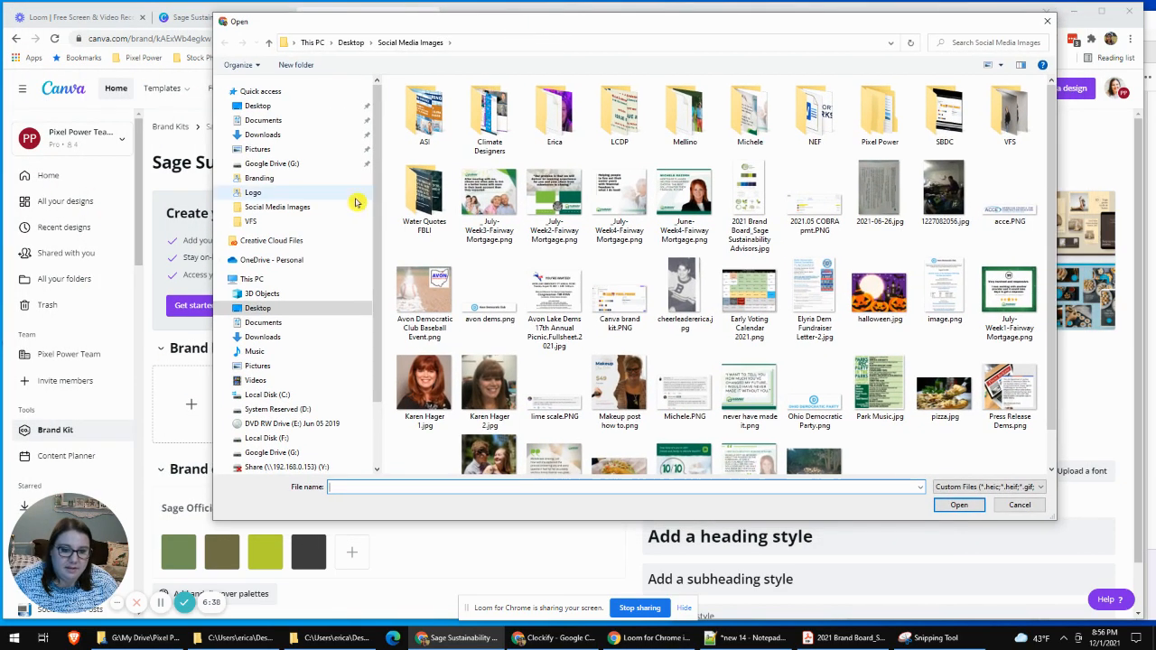
- Browse to the Pixel Power LLC Customers folder in My Drive on Google Drive (G:)
left_click(276, 163)
left_click(434, 141)
double_click(434, 141)
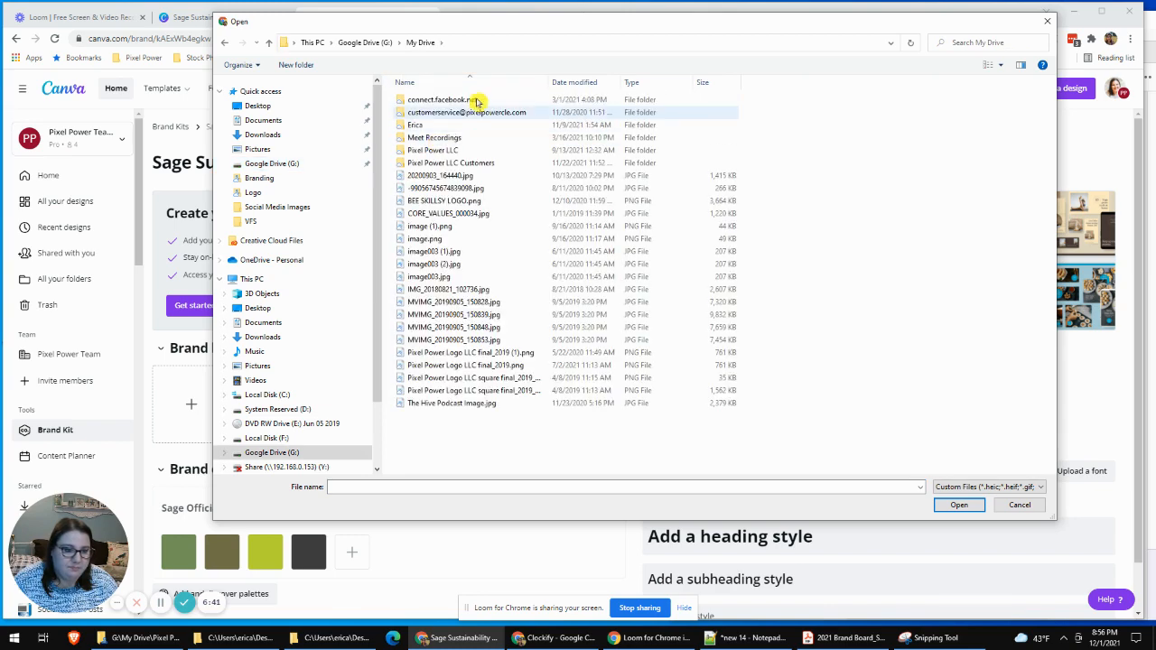
left_click(460, 166)
double_click(461, 165)
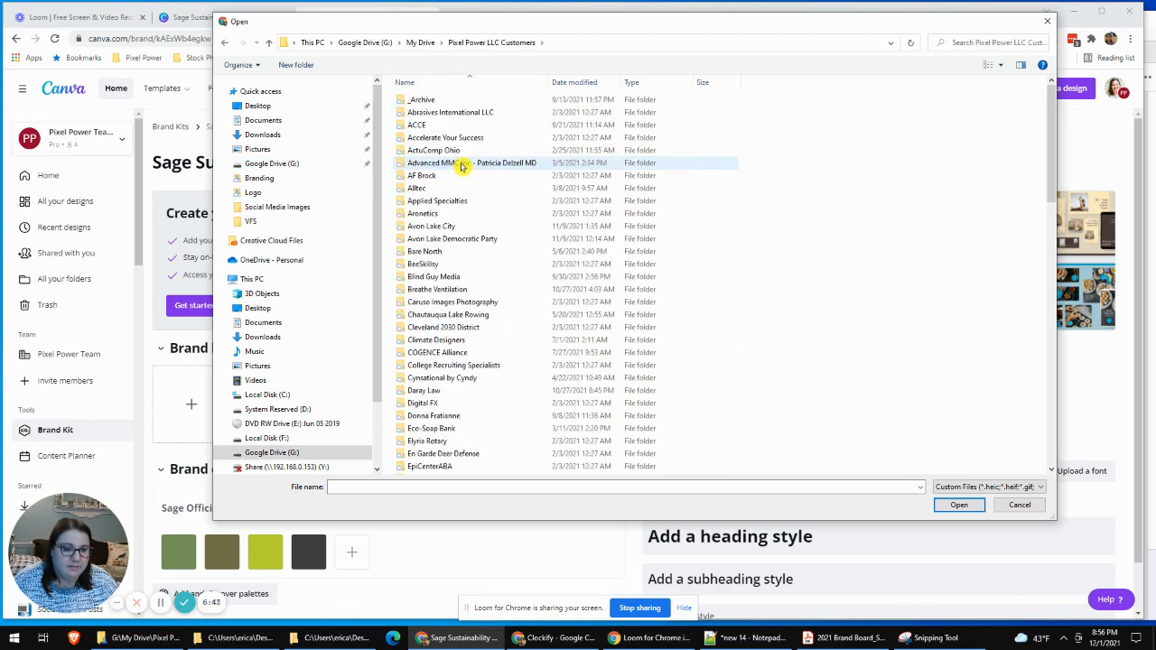
scroll(497, 245, "down", 10)
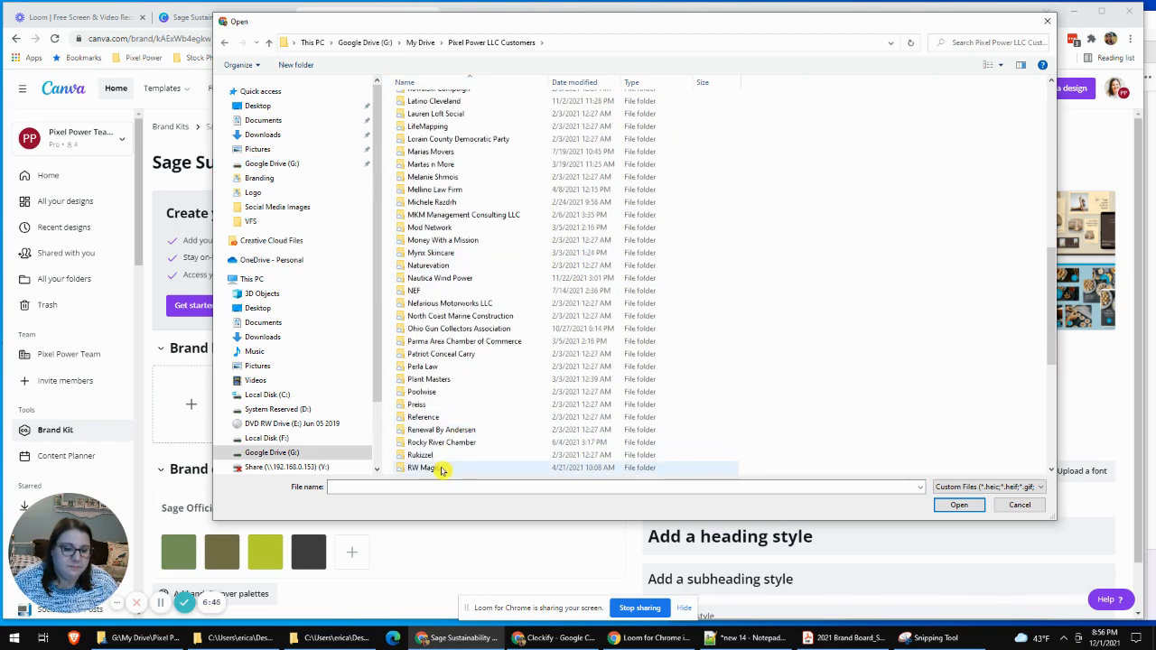
scroll(521, 353, "down", 1)
scroll(521, 353, "down", 5)
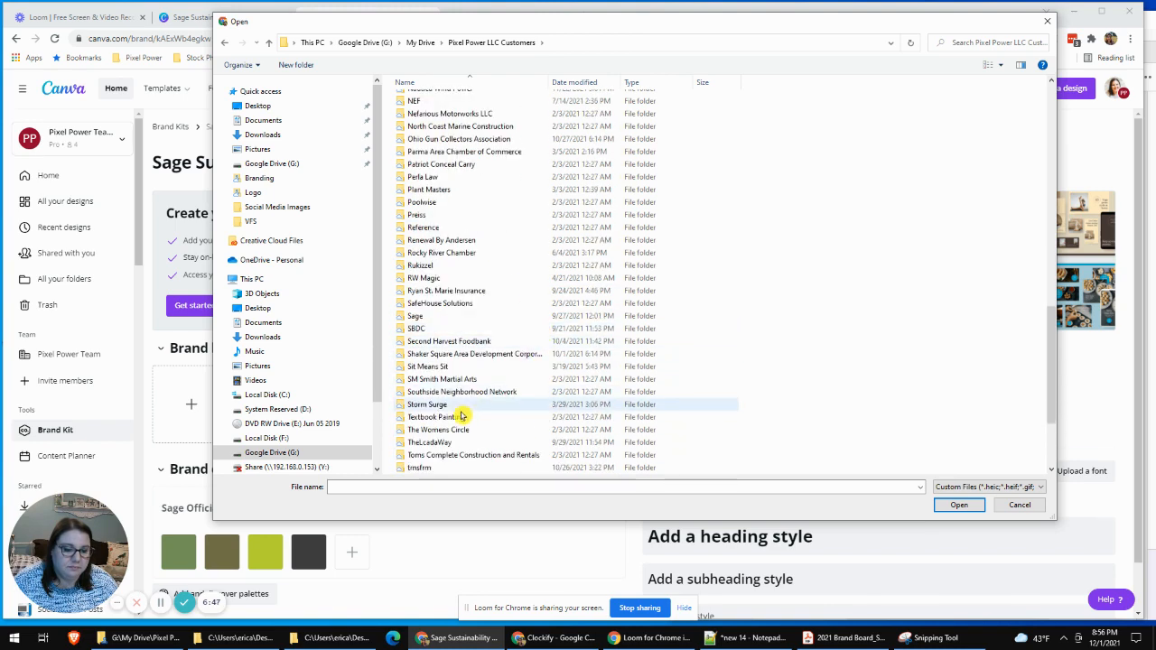
double_click(418, 322)
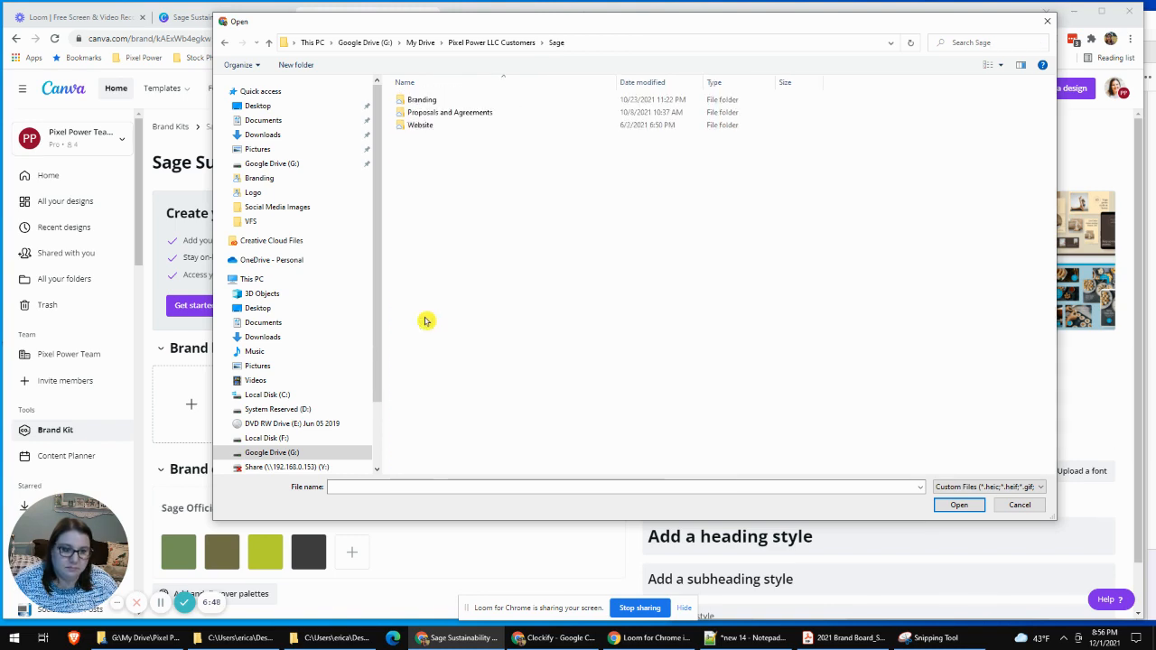
double_click(420, 100)
double_click(457, 157)
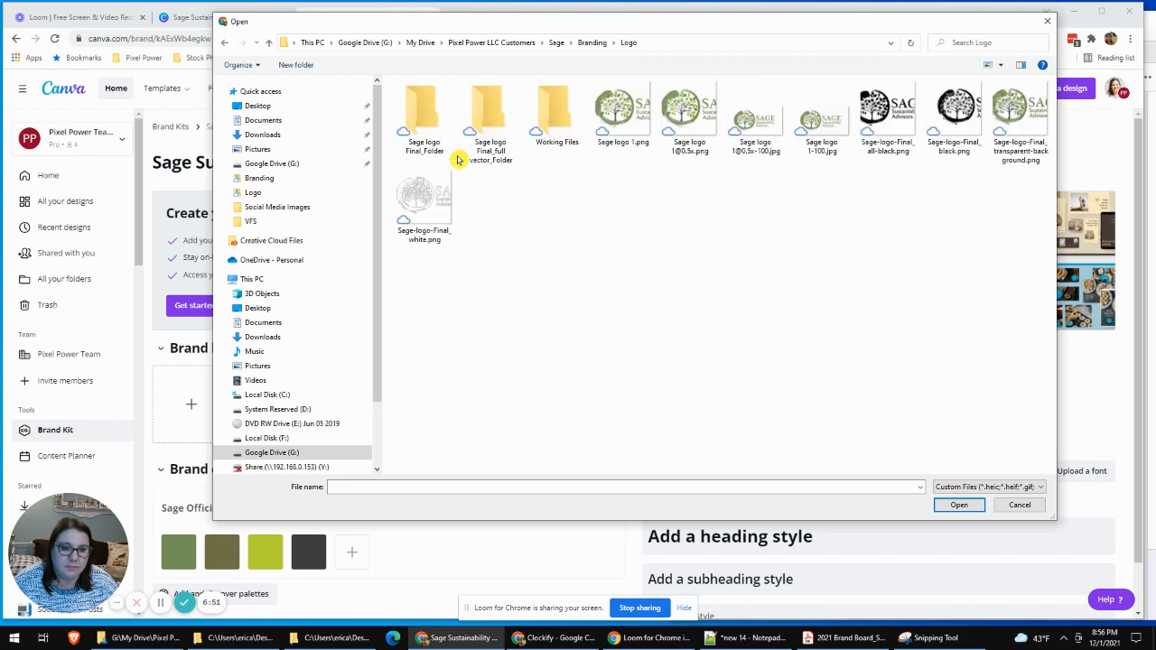
double_click(689, 111)
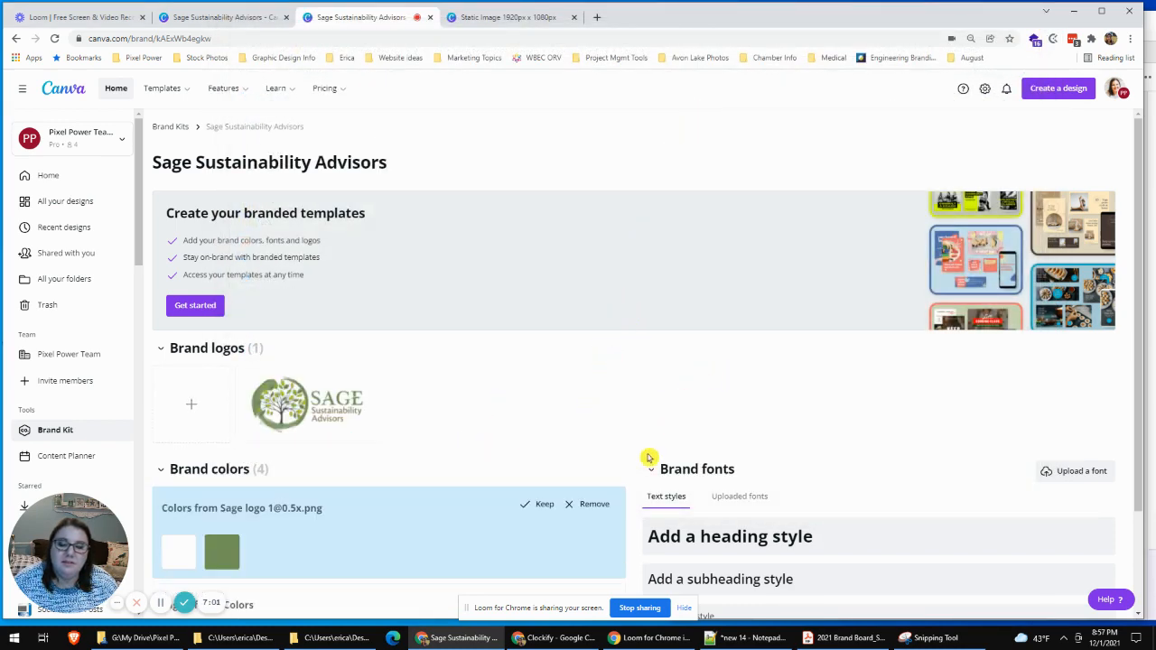
- Switch to the brand board PDF in Acrobat and show its whole Fonts section at 75% zoom in a wider window
scroll(660, 353, "down", 2)
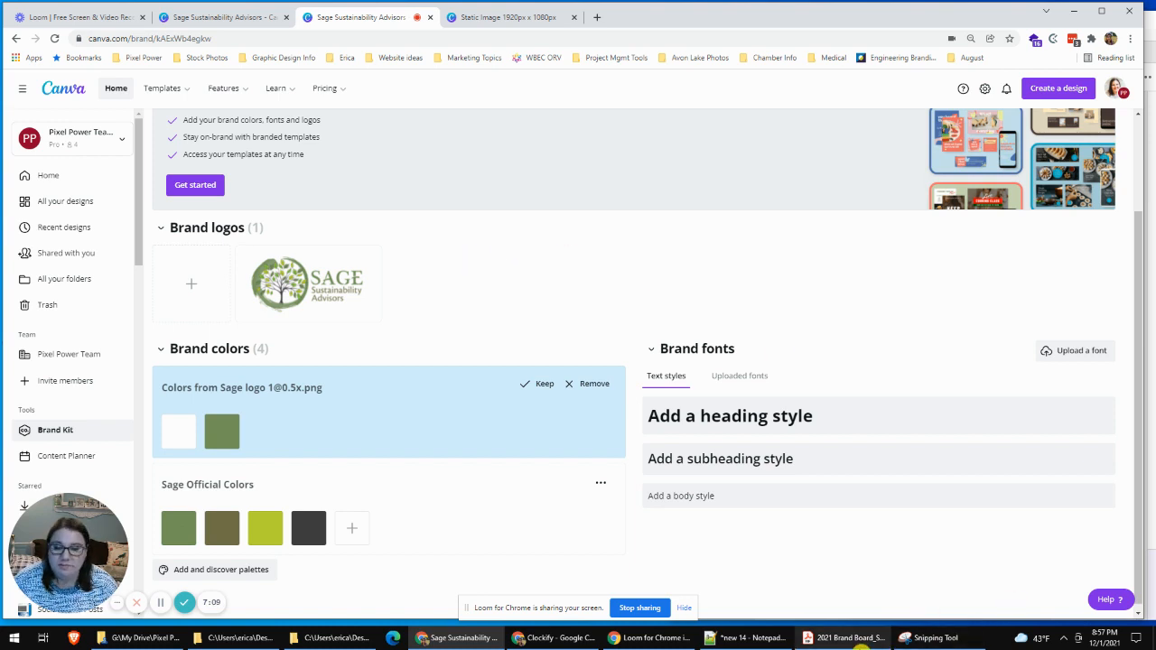
left_click(853, 639)
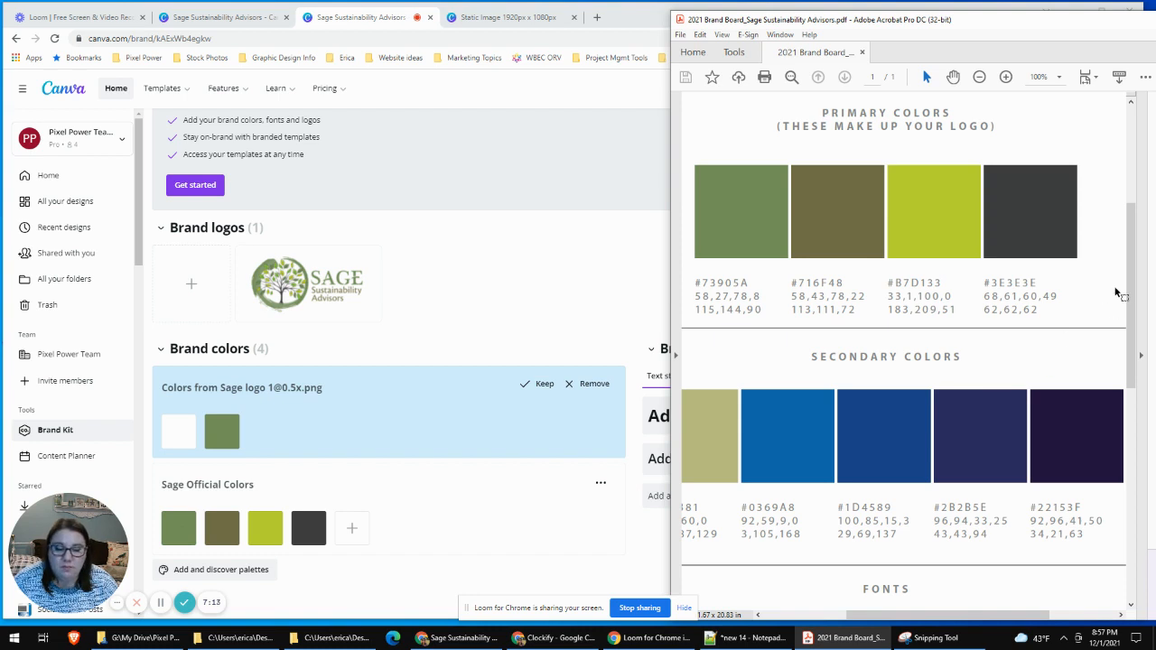
left_click_drag(1130, 290, 1127, 412)
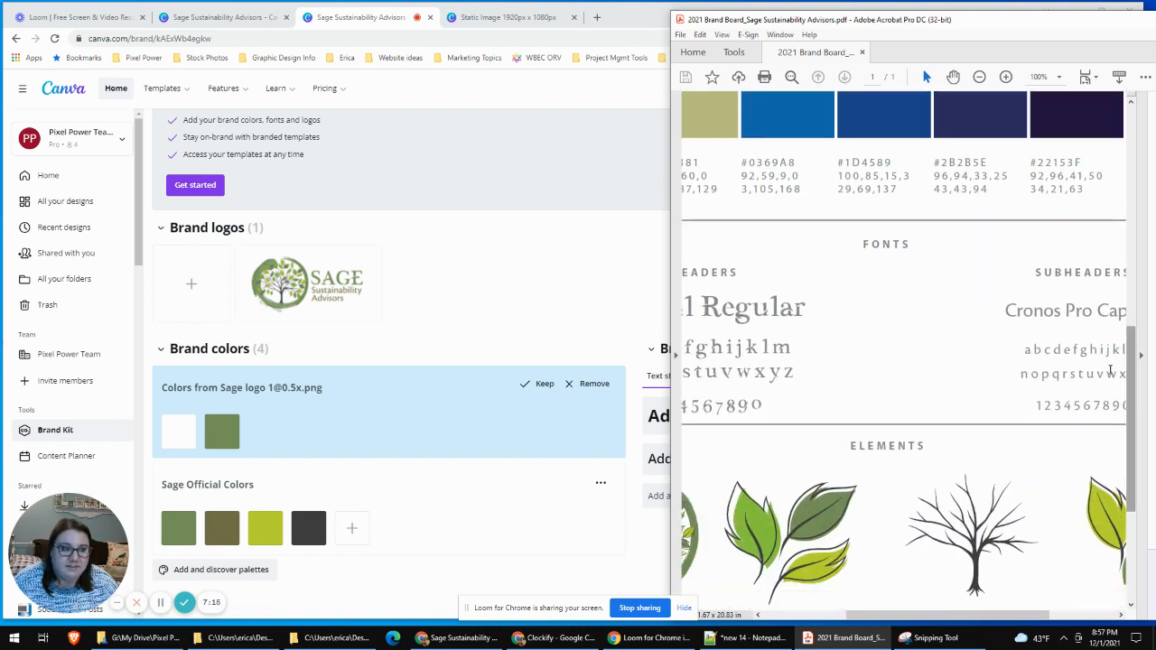
left_click(1038, 78)
key("Return")
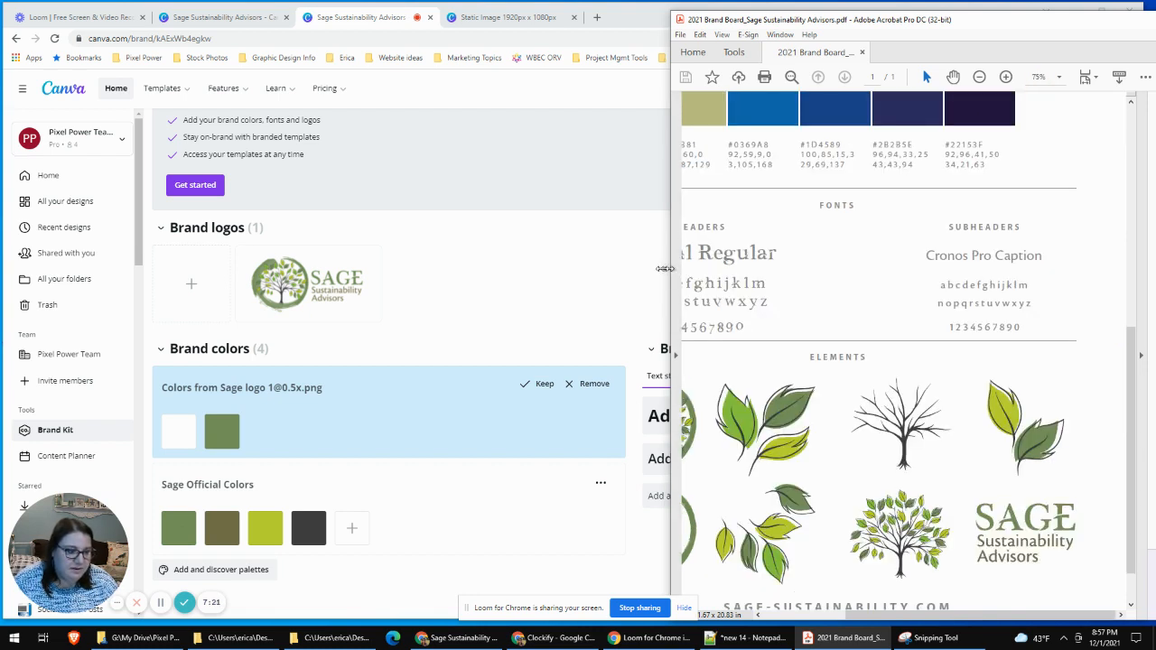
left_click_drag(673, 271, 528, 271)
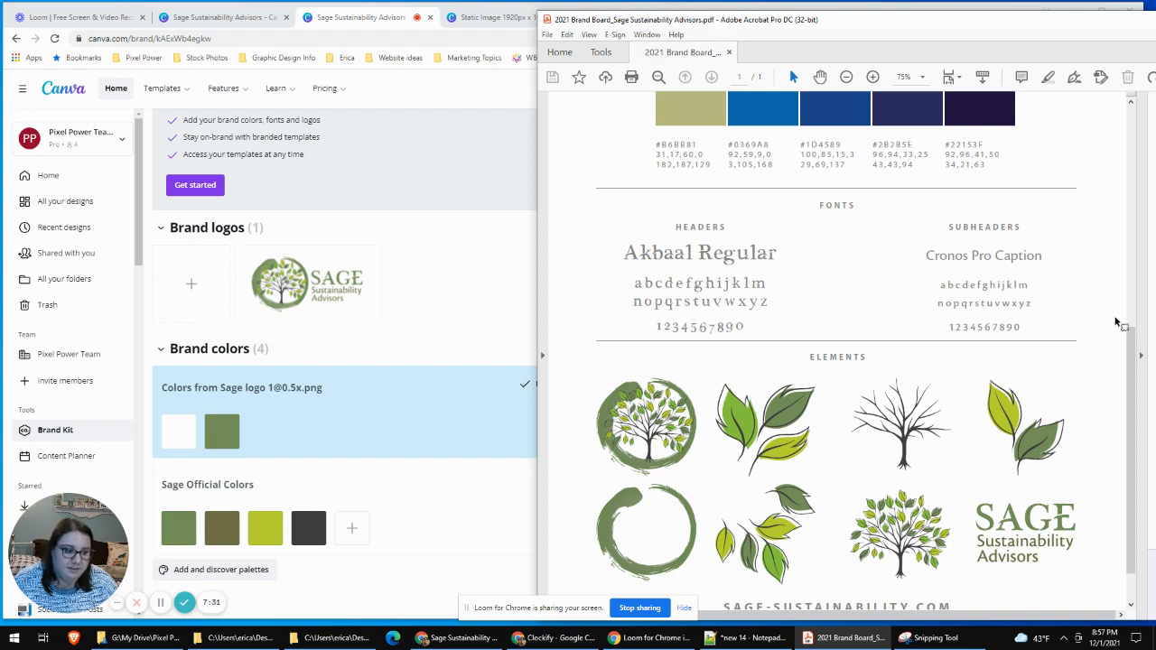
- Move the brand board PDF window off Canva's Brand fonts section and narrow it so both font areas are in view
left_click(1044, 80)
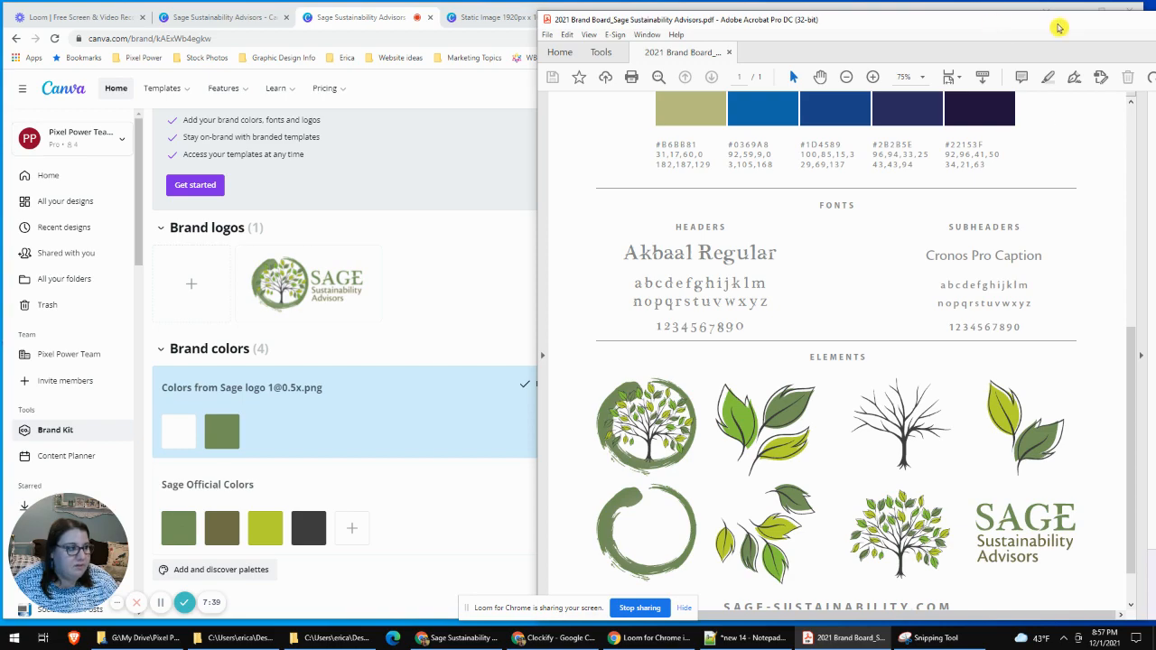
left_click_drag(1059, 26, 546, 62)
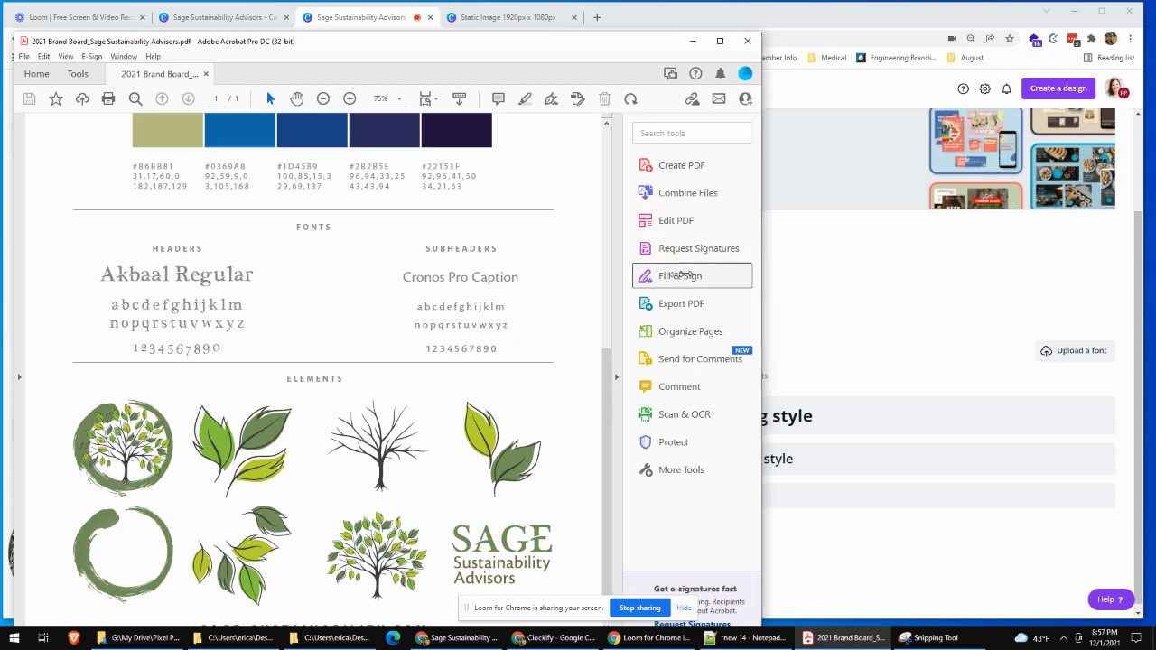
left_click_drag(763, 271, 584, 276)
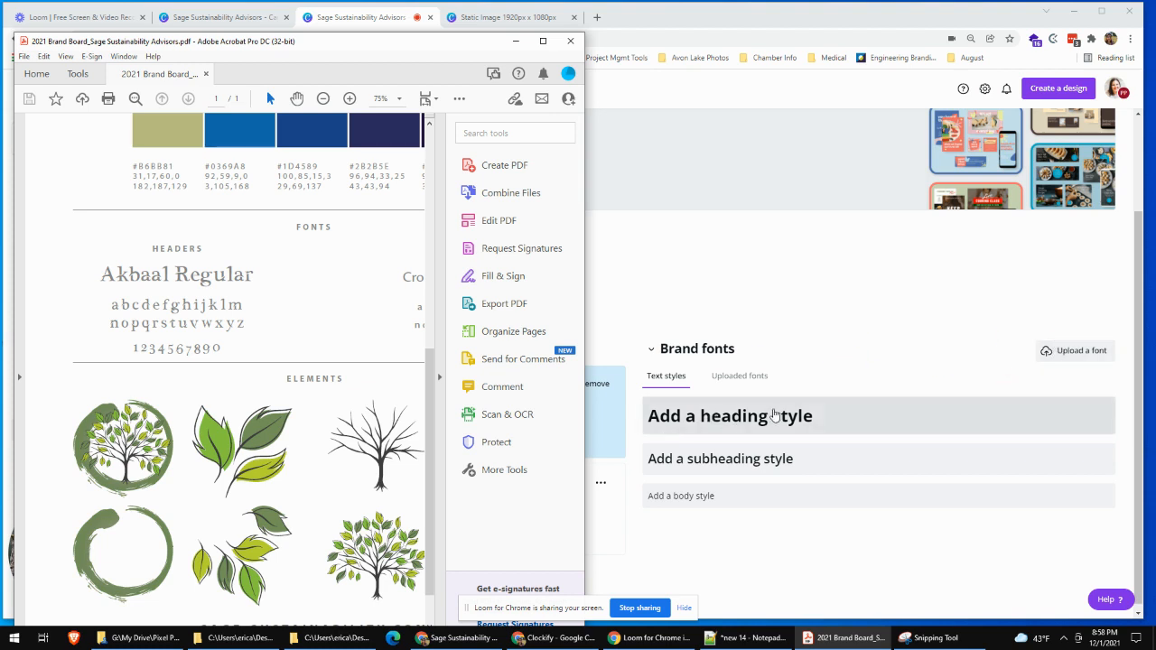
- Search the heading style's font list for the Akbaal header font using "ak", and close the list without choosing a font
left_click(767, 414)
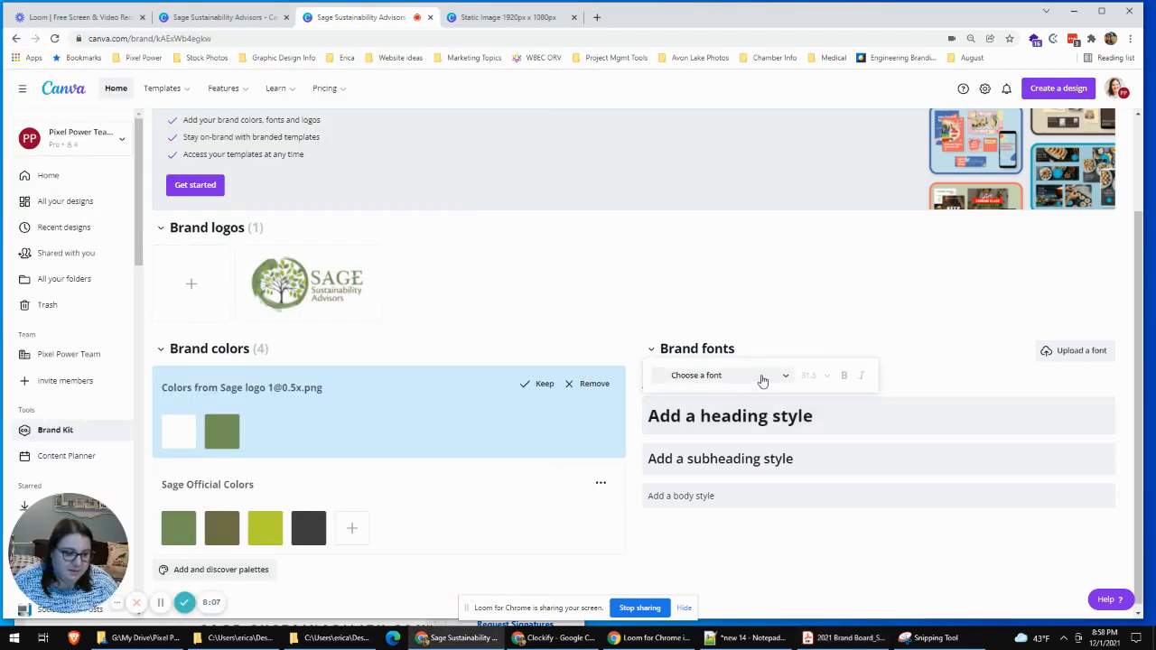
left_click(784, 376)
type("ak")
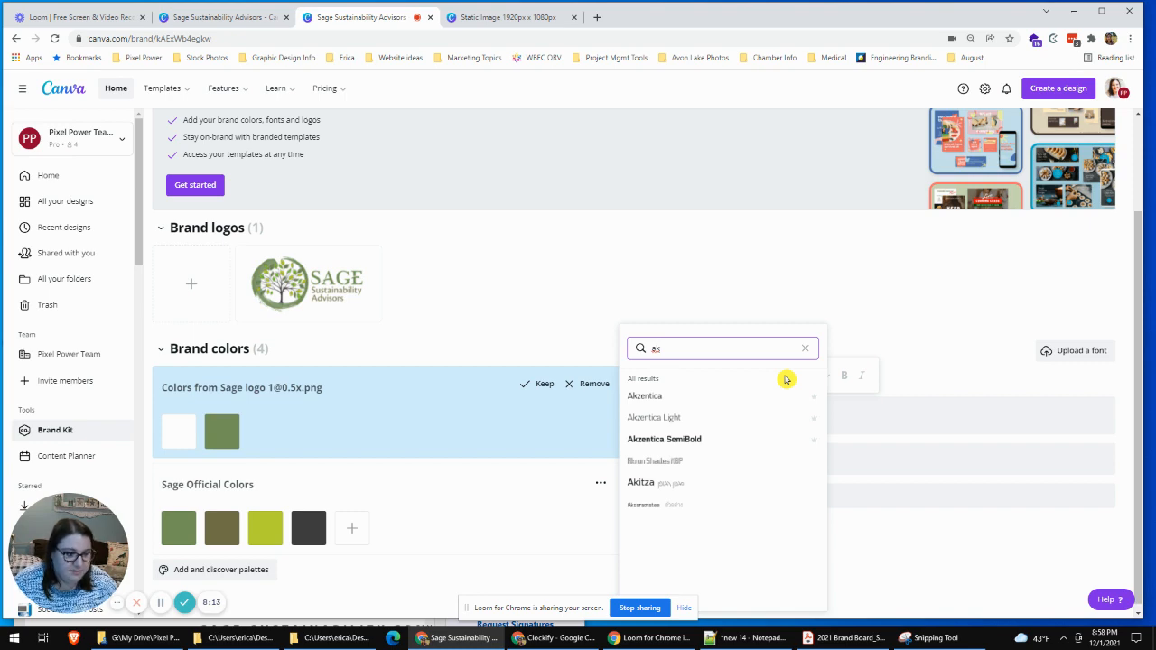
left_click(869, 291)
- Start a brand font upload and look for the header font in the Pixel Power LLC > Fonts folder
left_click(1071, 352)
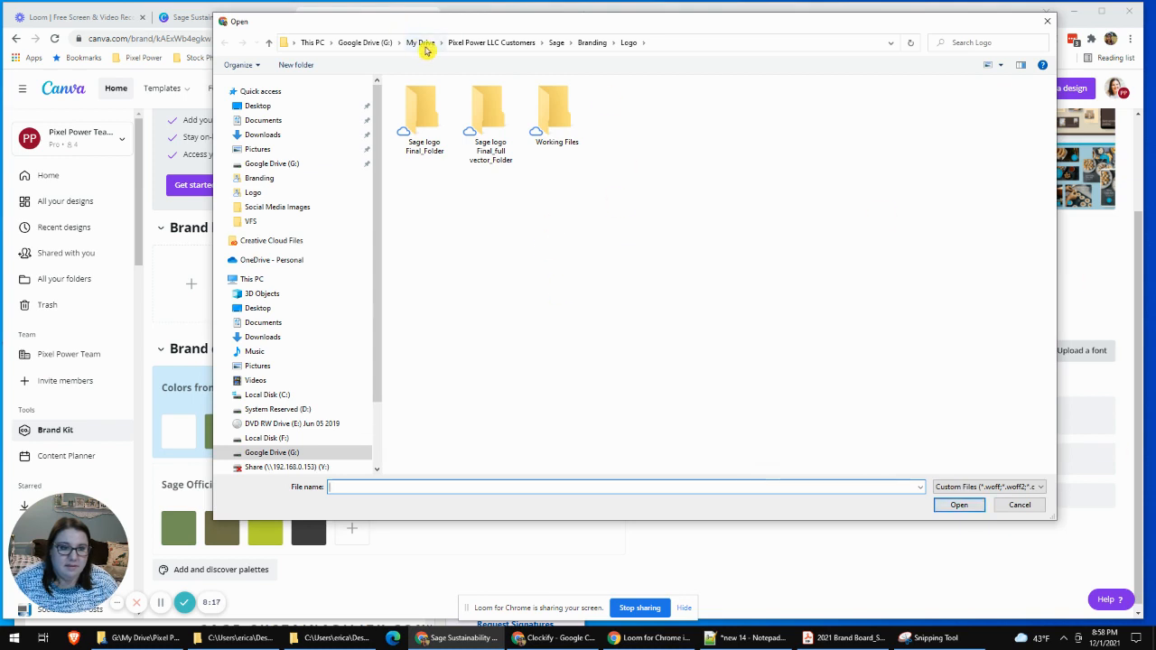
left_click(422, 42)
double_click(462, 147)
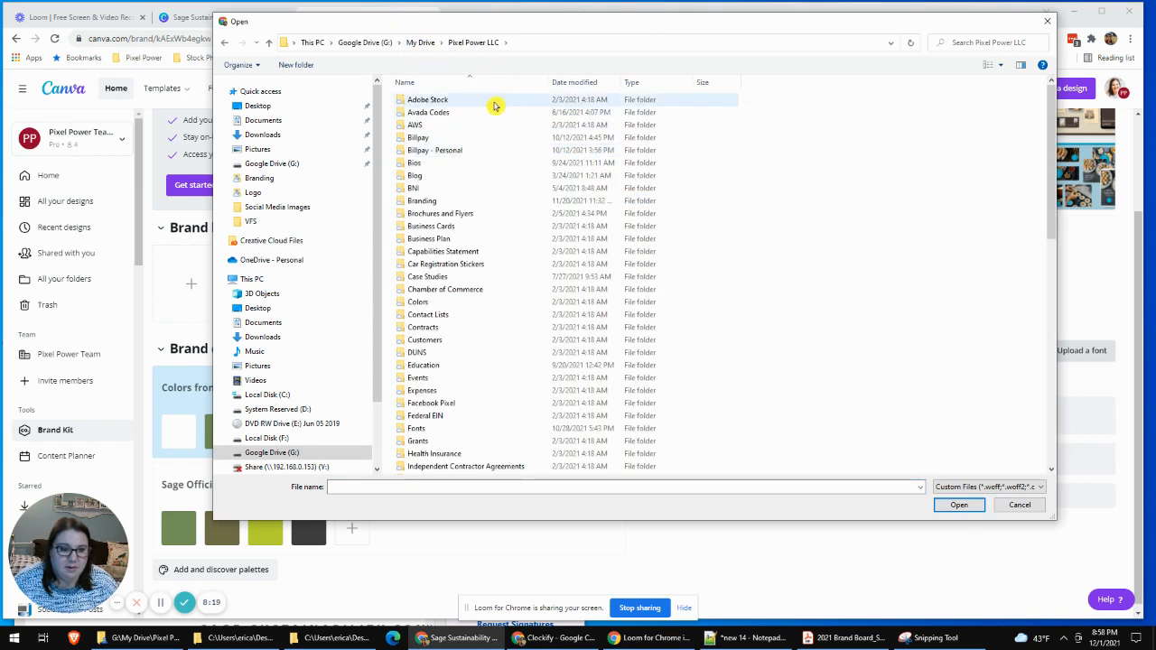
scroll(518, 206, "down", 2)
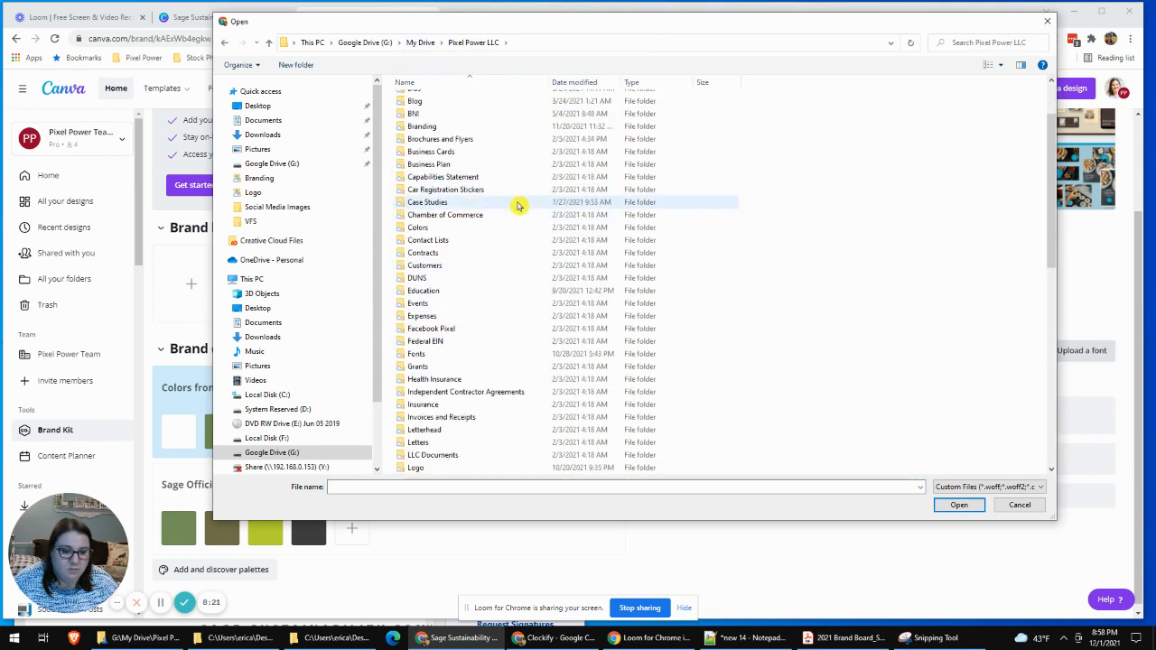
double_click(422, 353)
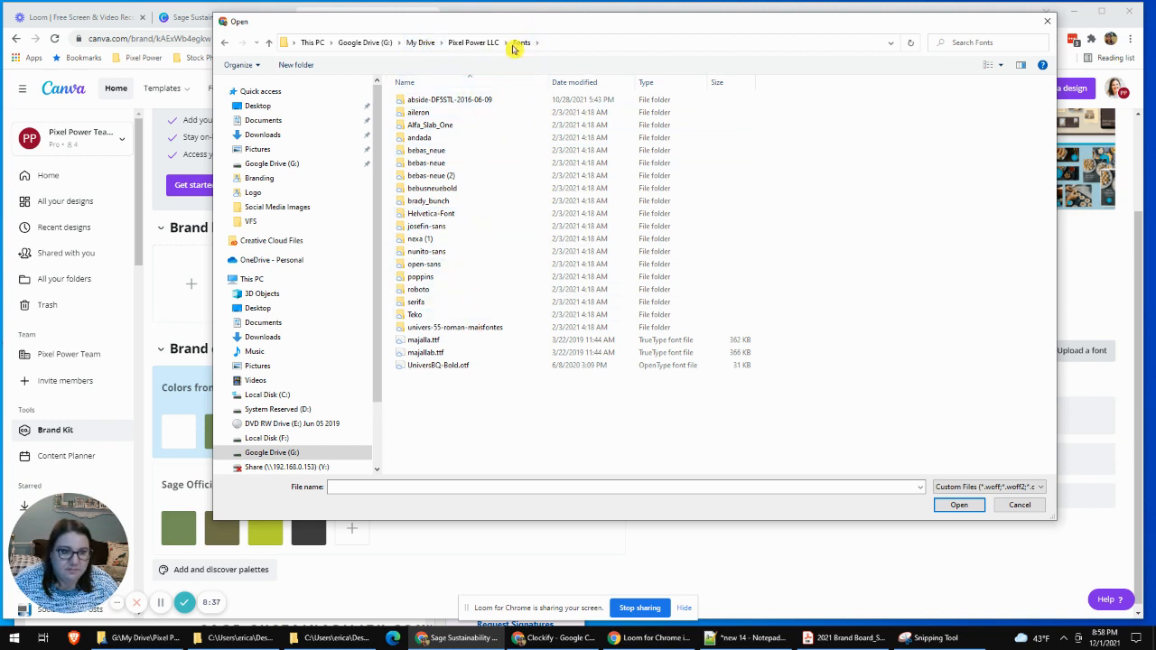
- Check the Sage customer's Branding folder for a font file and cancel the font upload
left_click(420, 43)
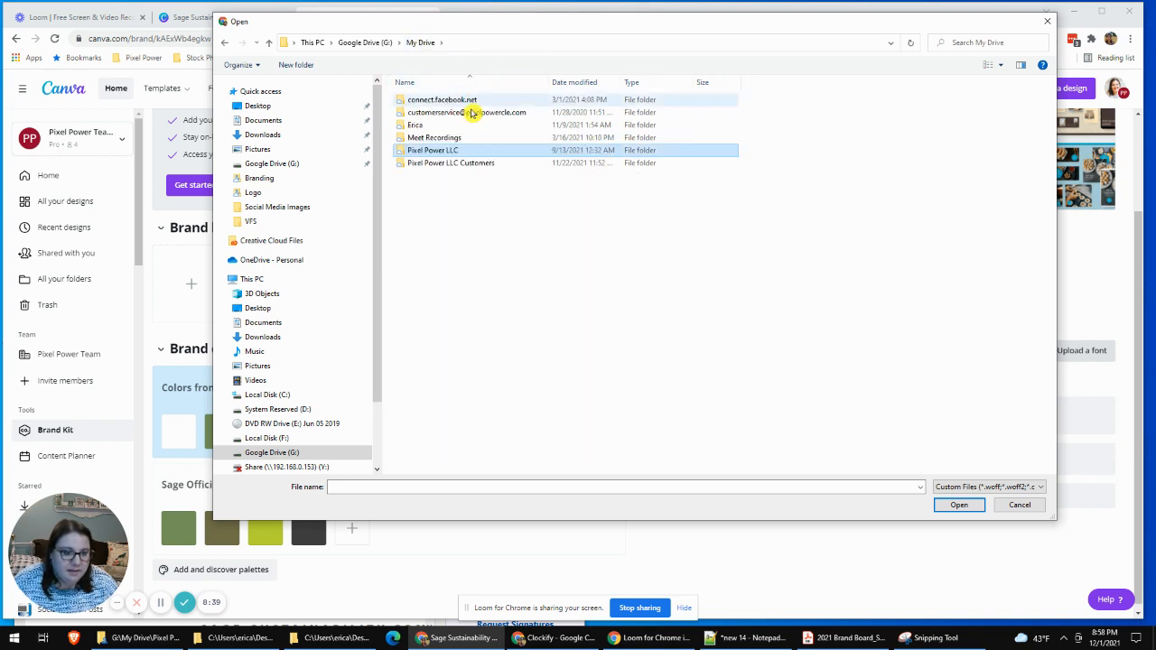
left_click(458, 166)
double_click(457, 165)
scroll(506, 217, "down", 10)
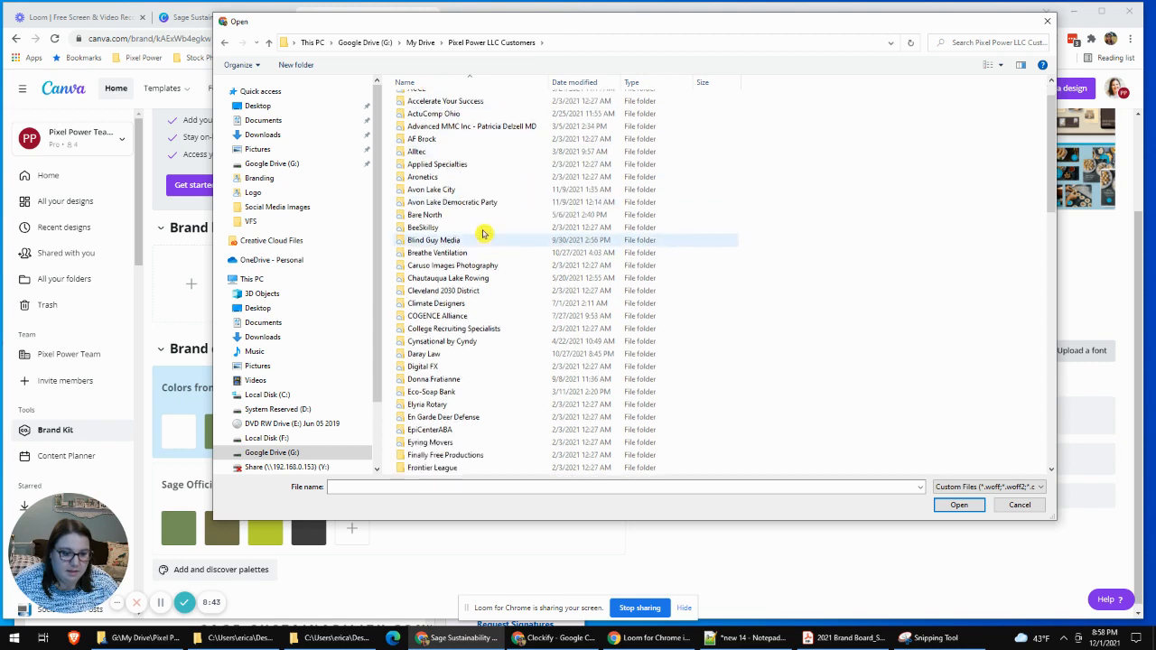
scroll(519, 214, "down", 5)
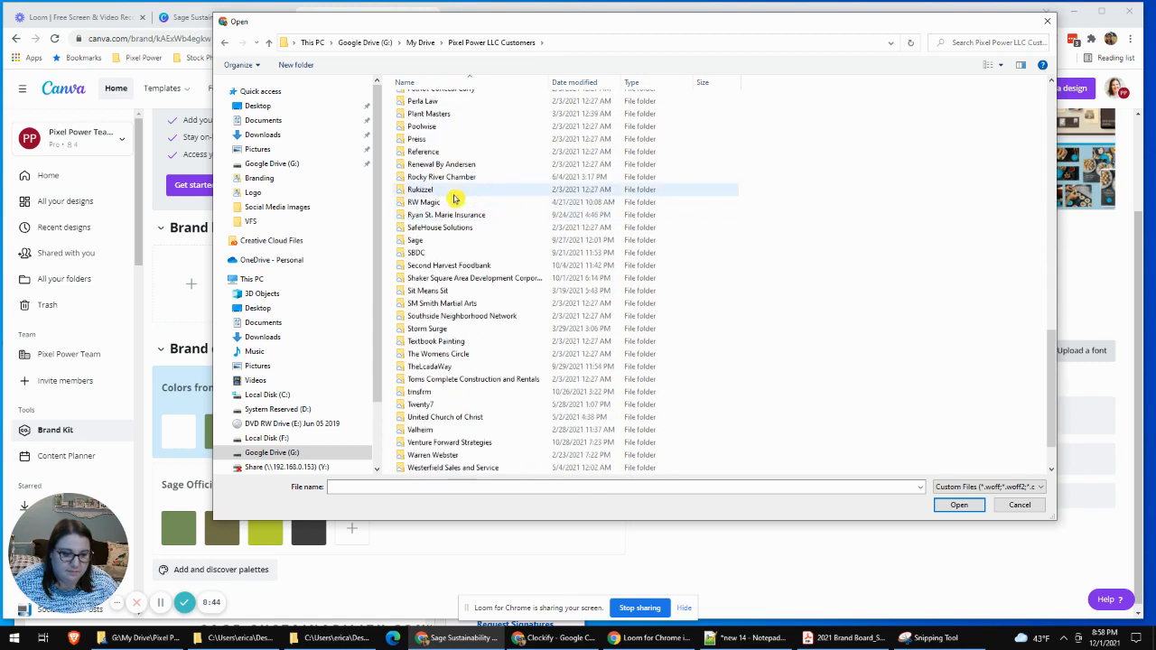
double_click(421, 241)
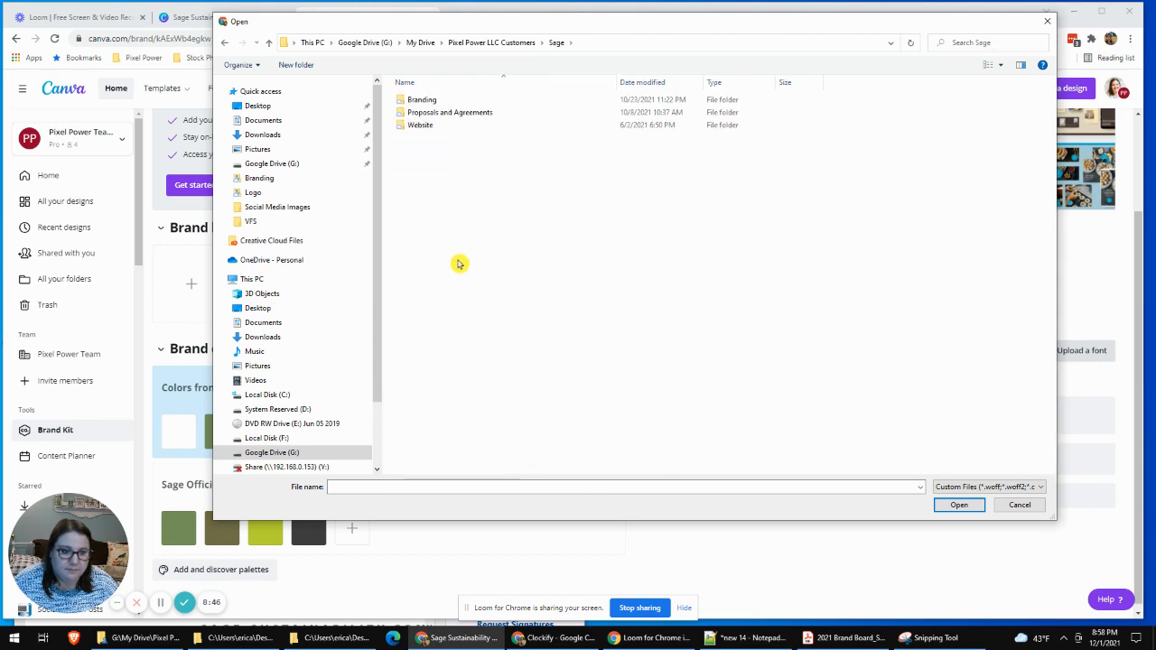
double_click(417, 101)
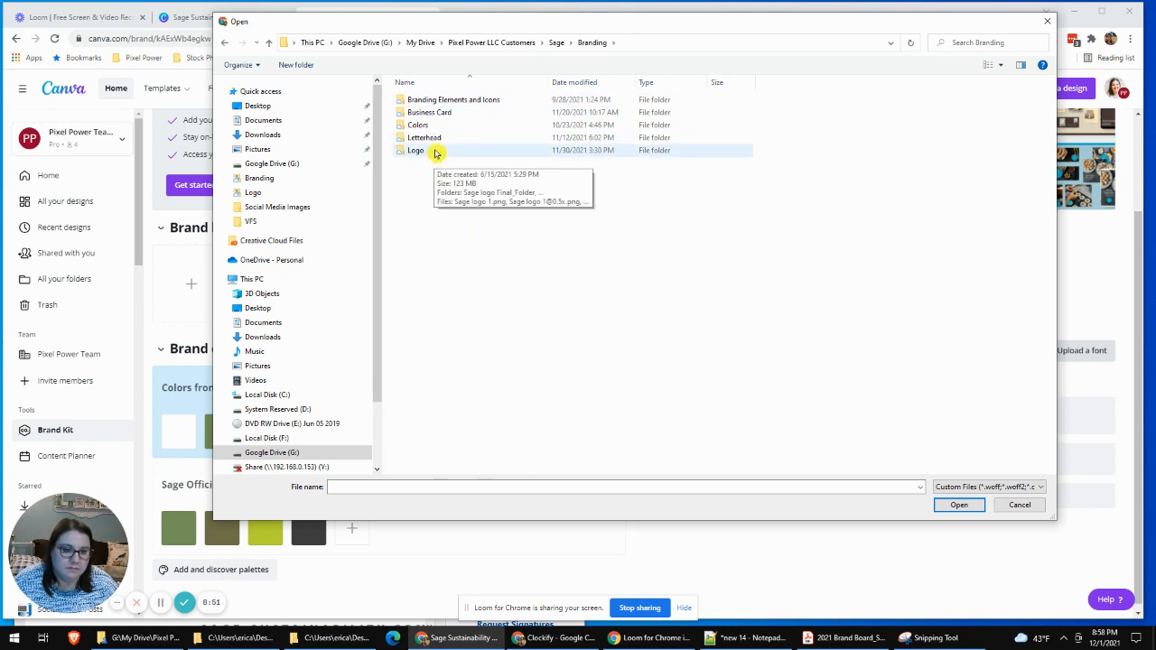
left_click(1019, 506)
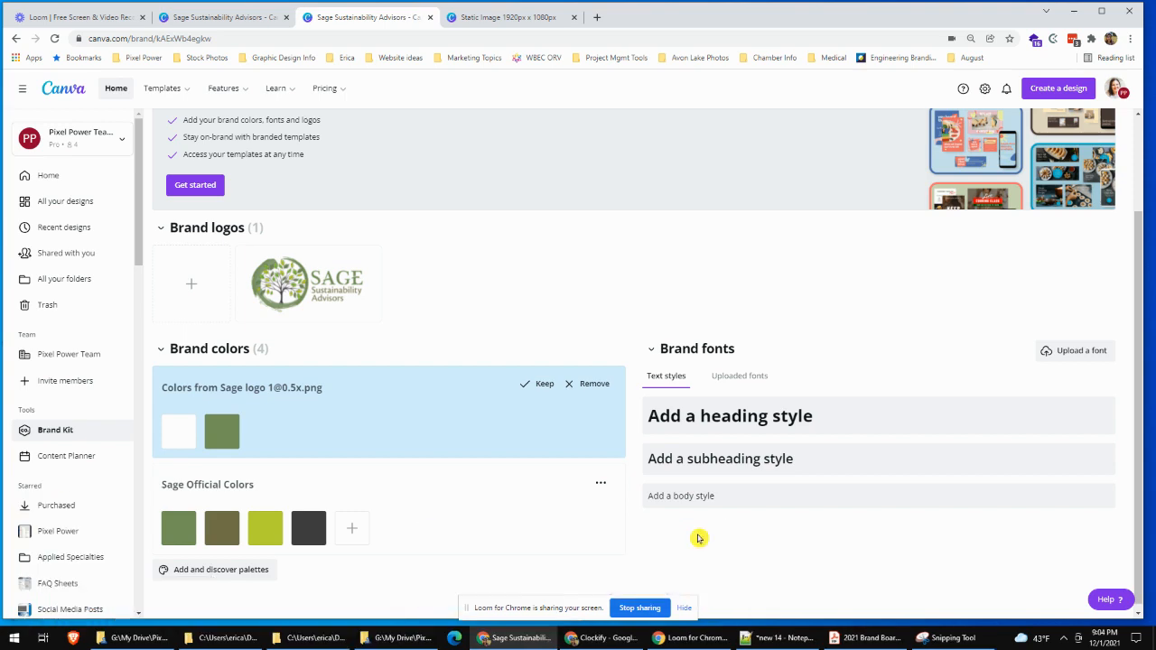
- Upload akbaal.ttf from the Pixel Power LLC > Fonts > akbaal folder as a brand font and confirm the usage rights
left_click(1072, 351)
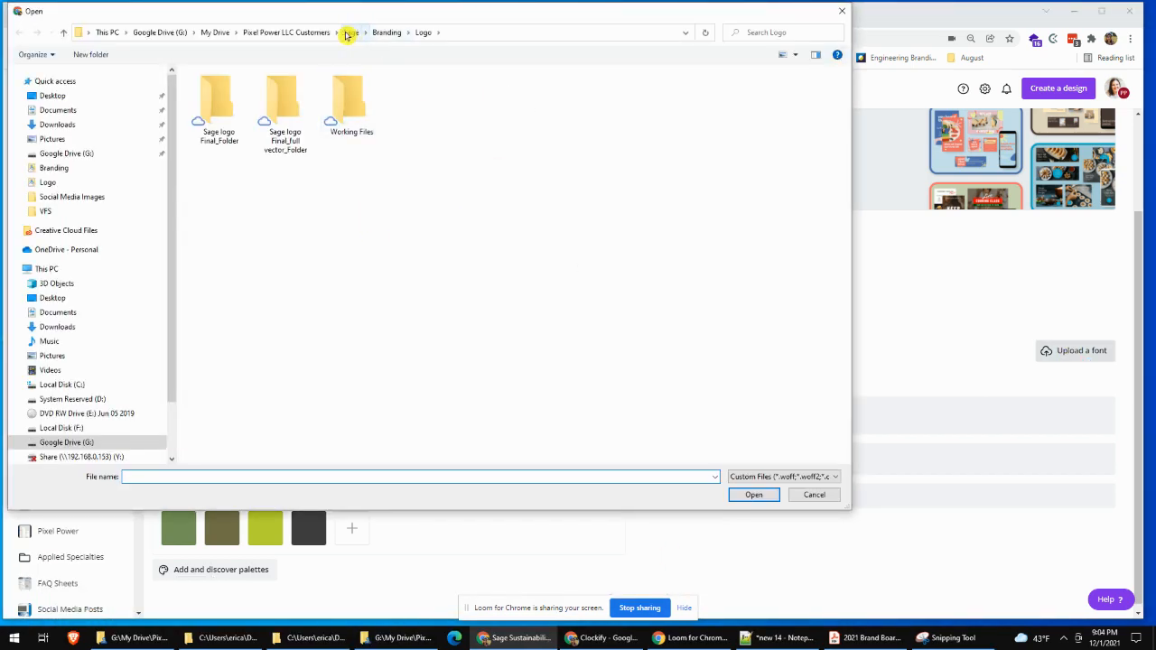
left_click(215, 33)
left_click(242, 142)
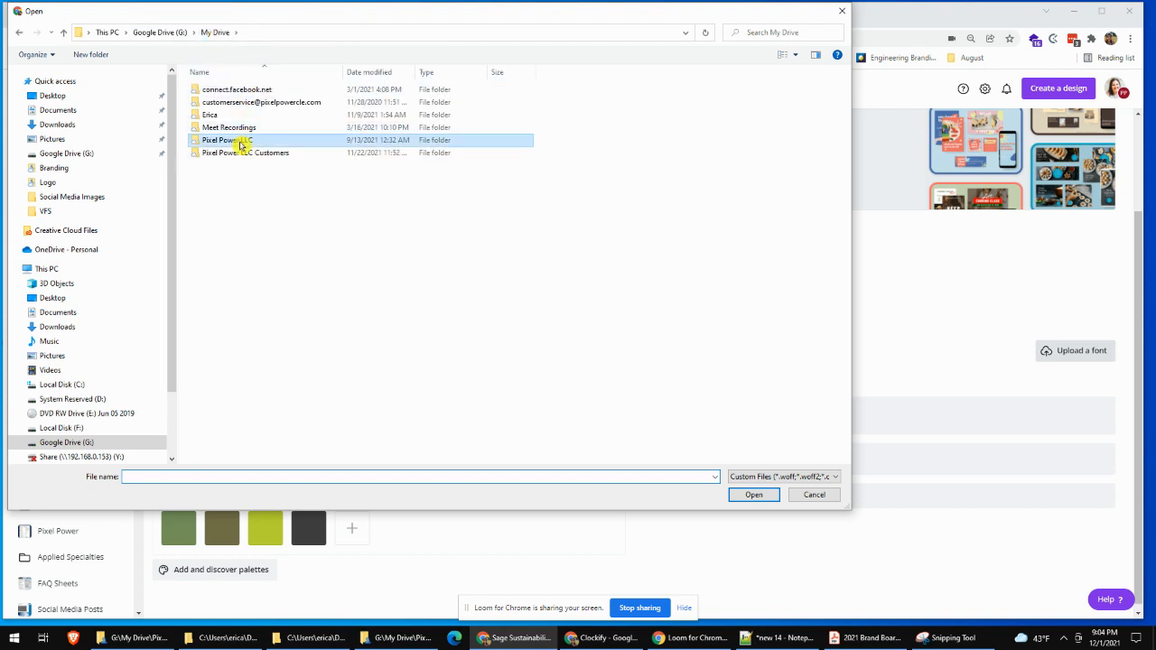
double_click(242, 142)
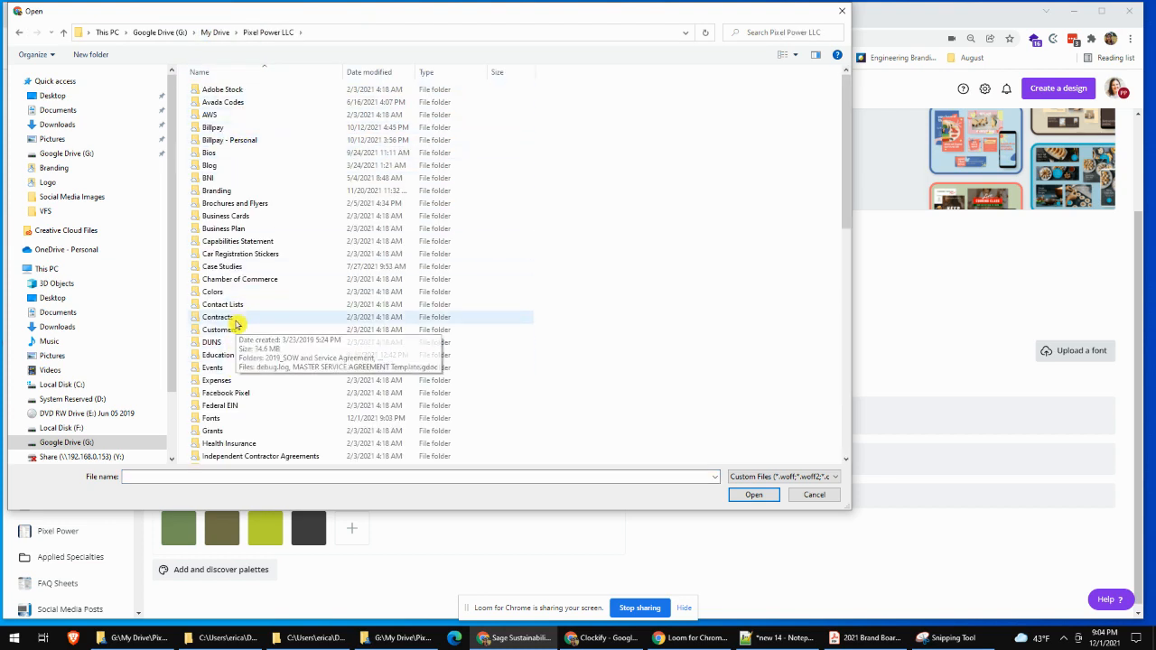
left_click(227, 418)
double_click(228, 418)
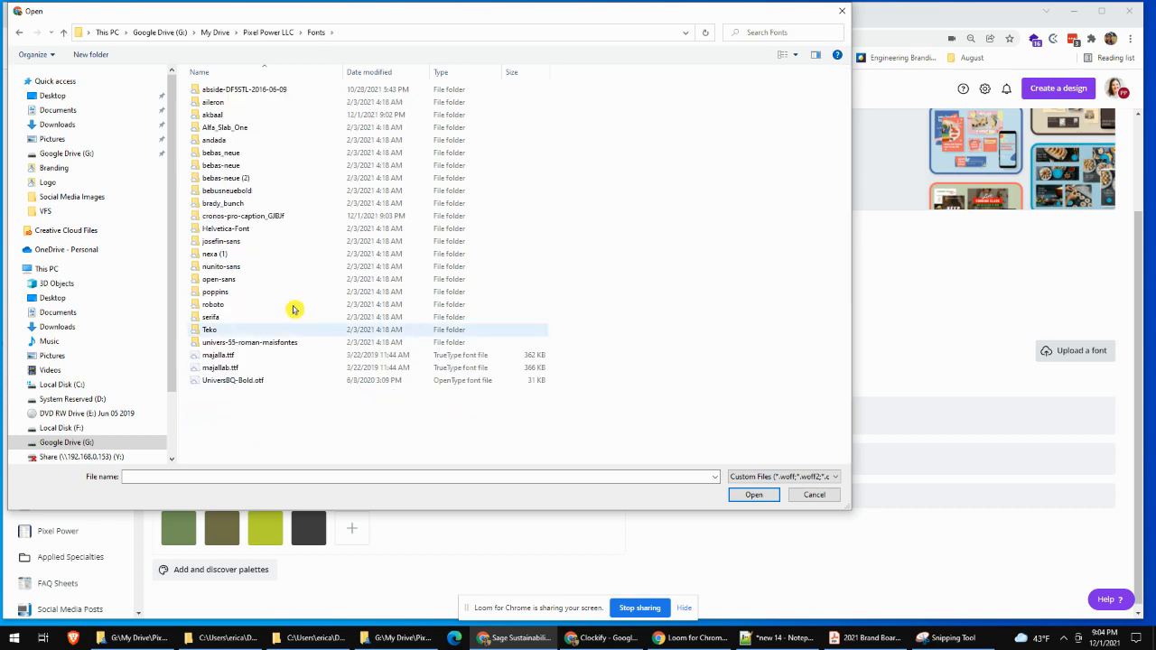
double_click(233, 115)
left_click(253, 93)
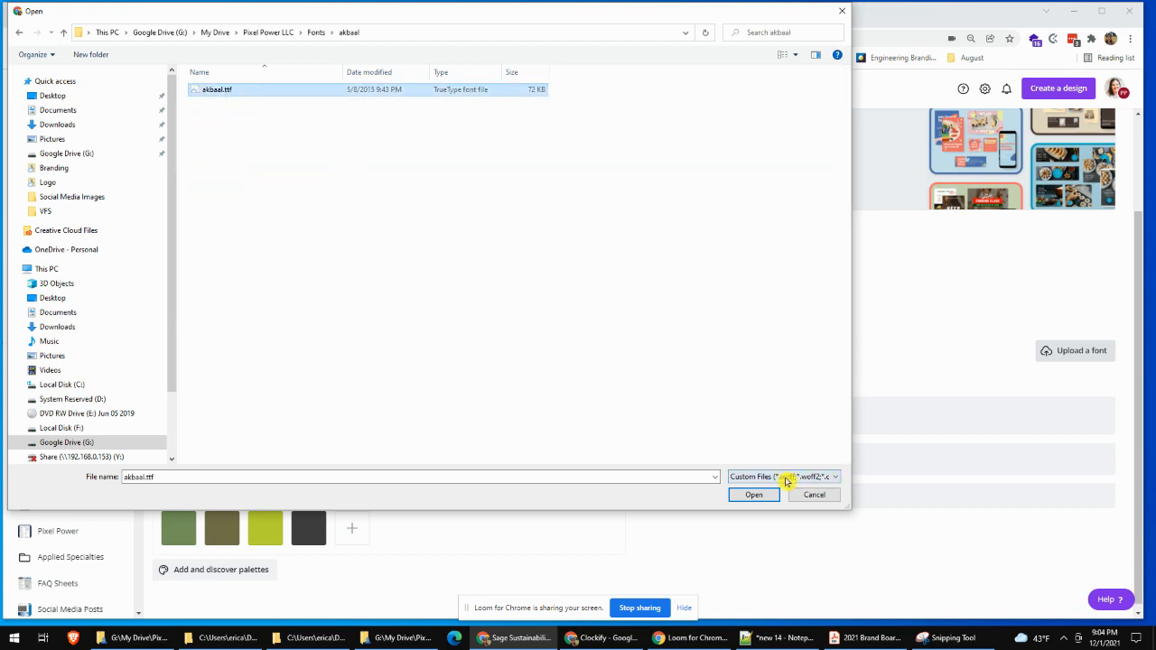
left_click(753, 494)
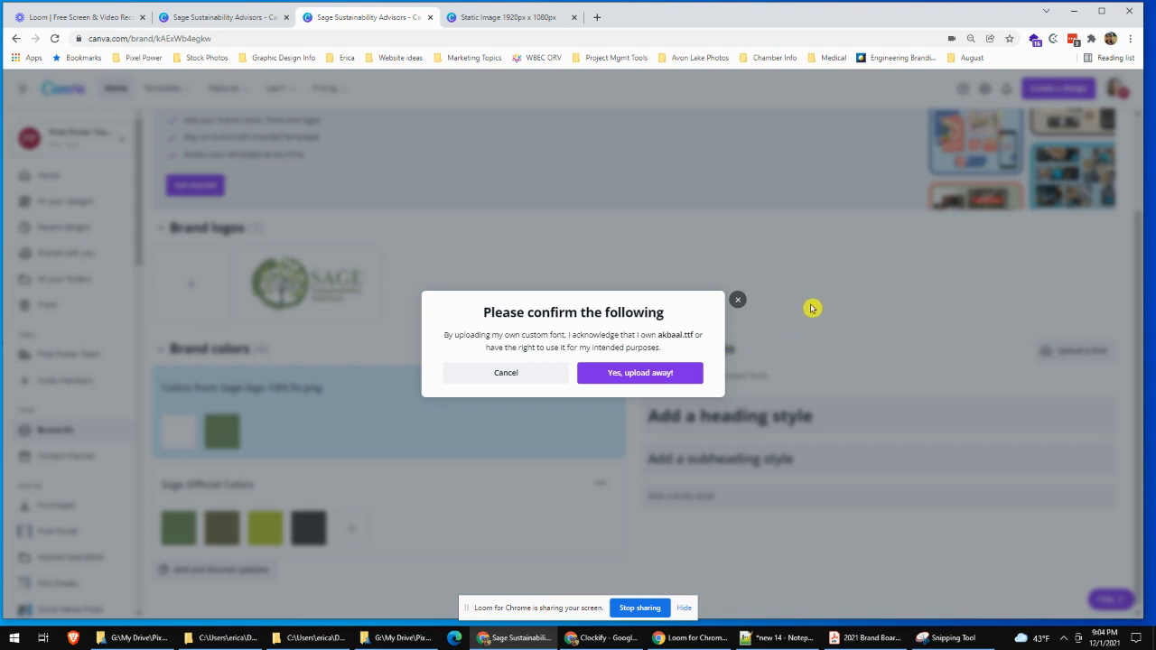
left_click(650, 370)
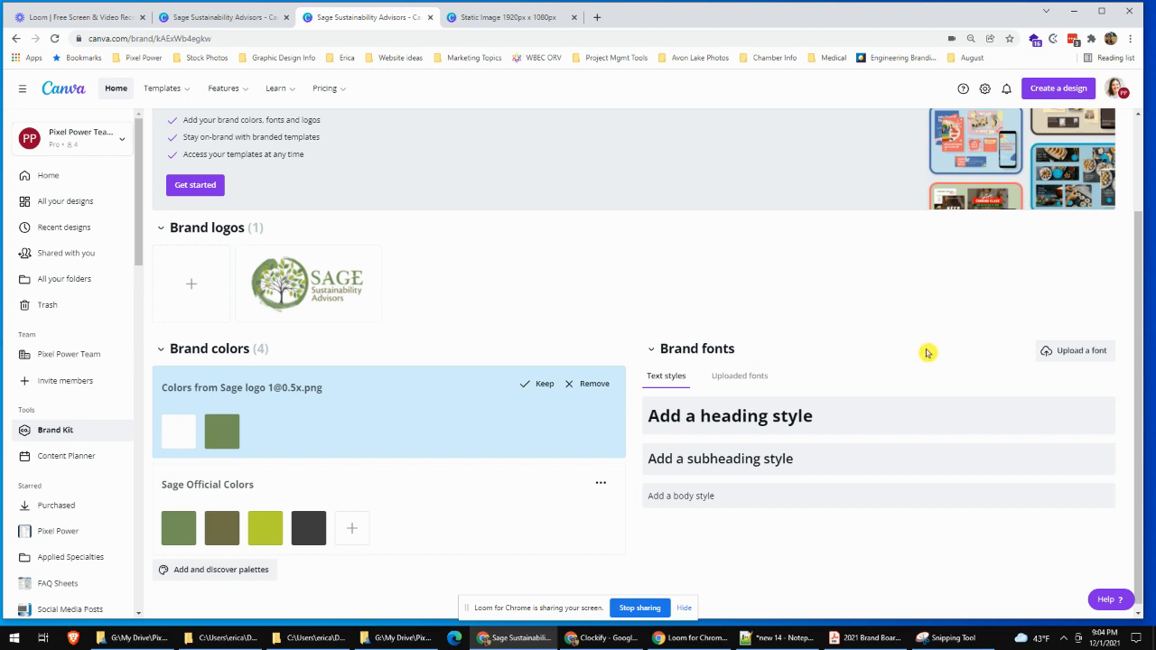
left_click(718, 462)
type("ak")
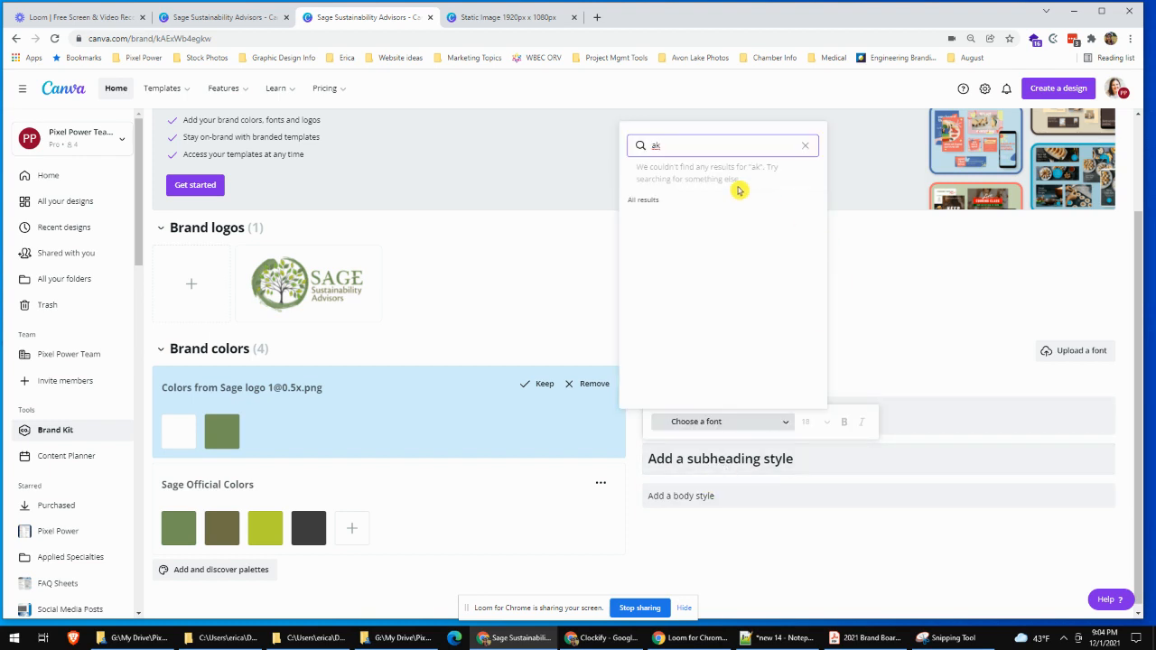
key("BackSpace")
key("BackSpace")
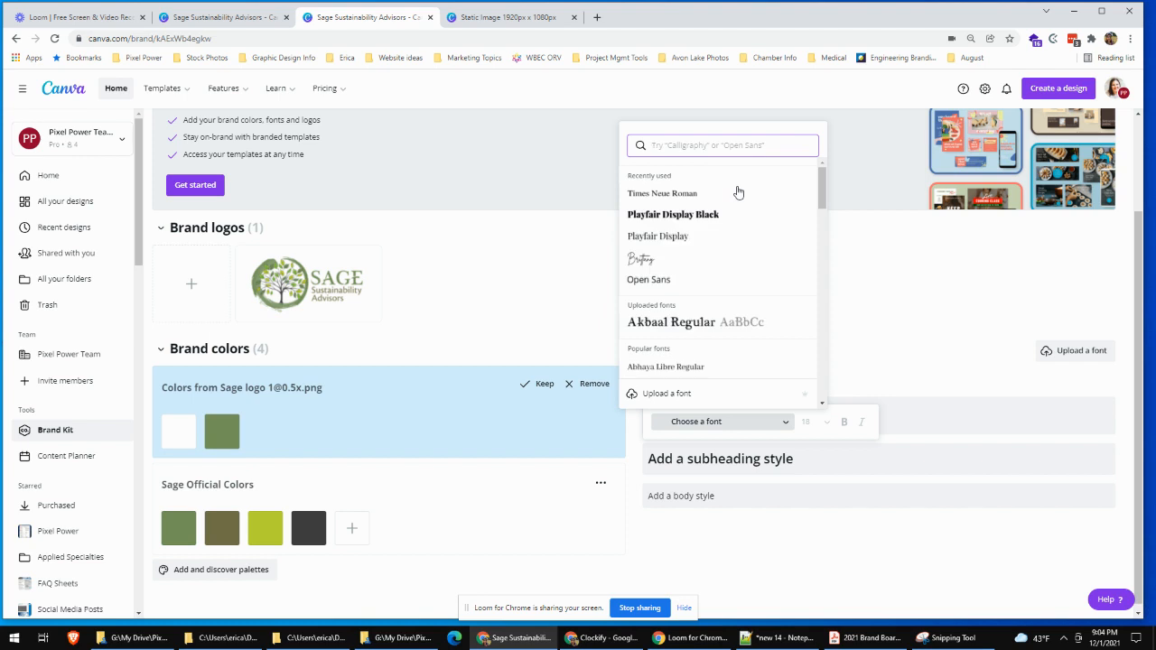
left_click(935, 302)
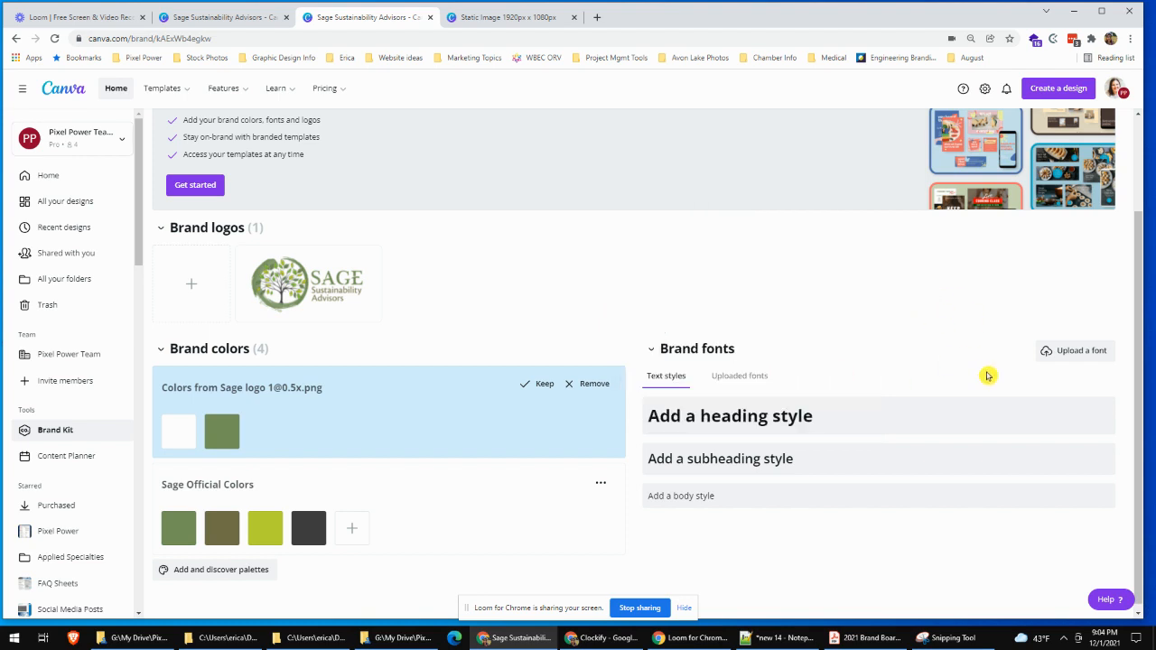
- Set the brand kit's heading style to the uploaded Akbaal Regular font
left_click(760, 418)
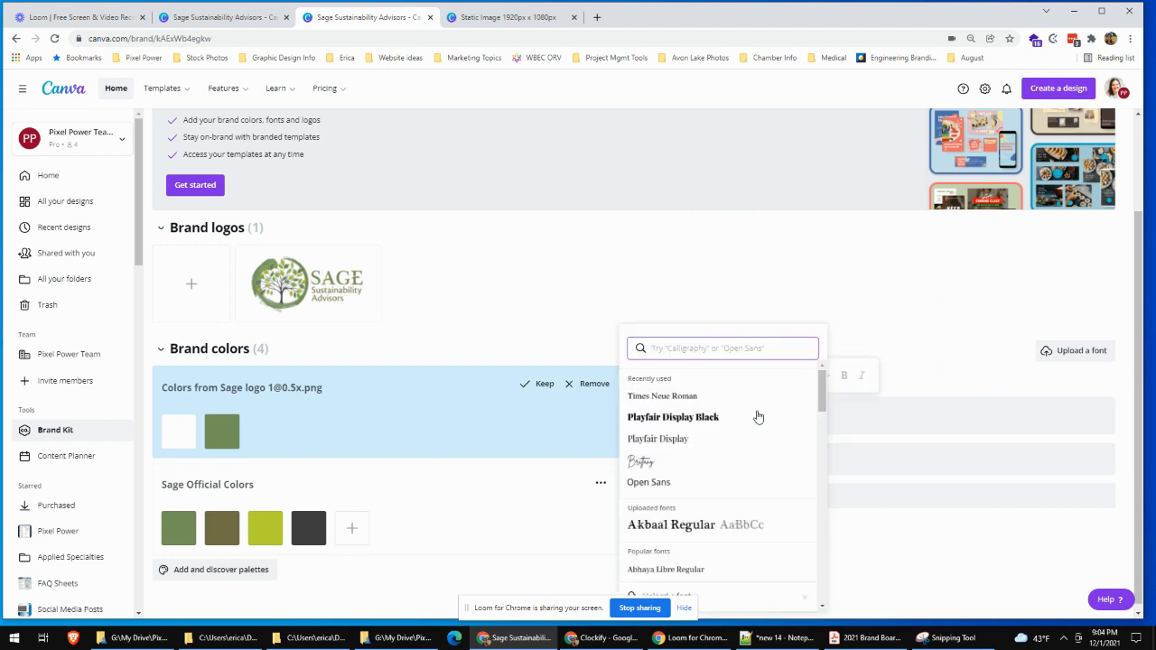
left_click(703, 529)
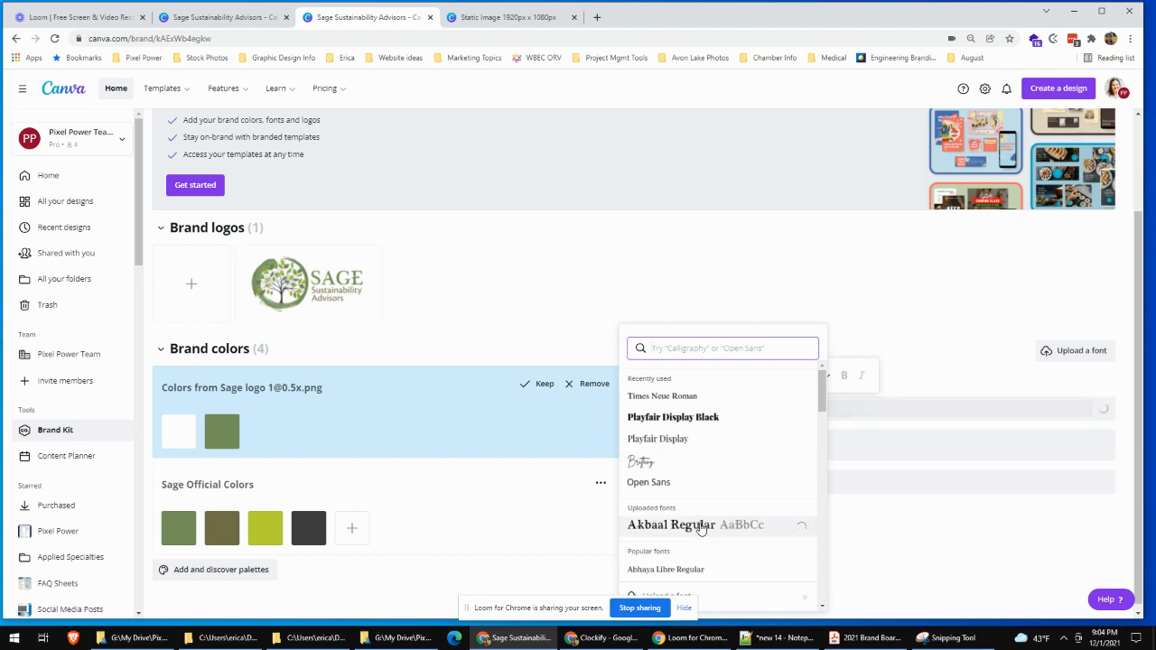
left_click(912, 370)
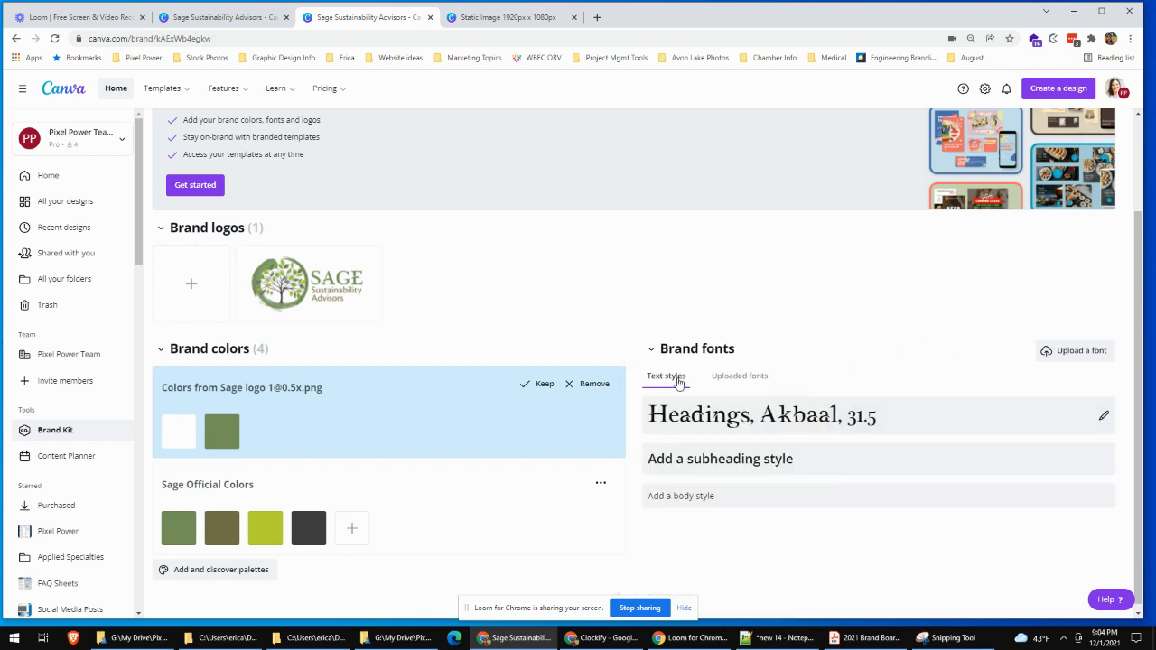
- Upload Cronos Pro Caption.otf from the cronos-pro-caption folder in Fonts as a brand font and confirm the usage rights
left_click(1079, 350)
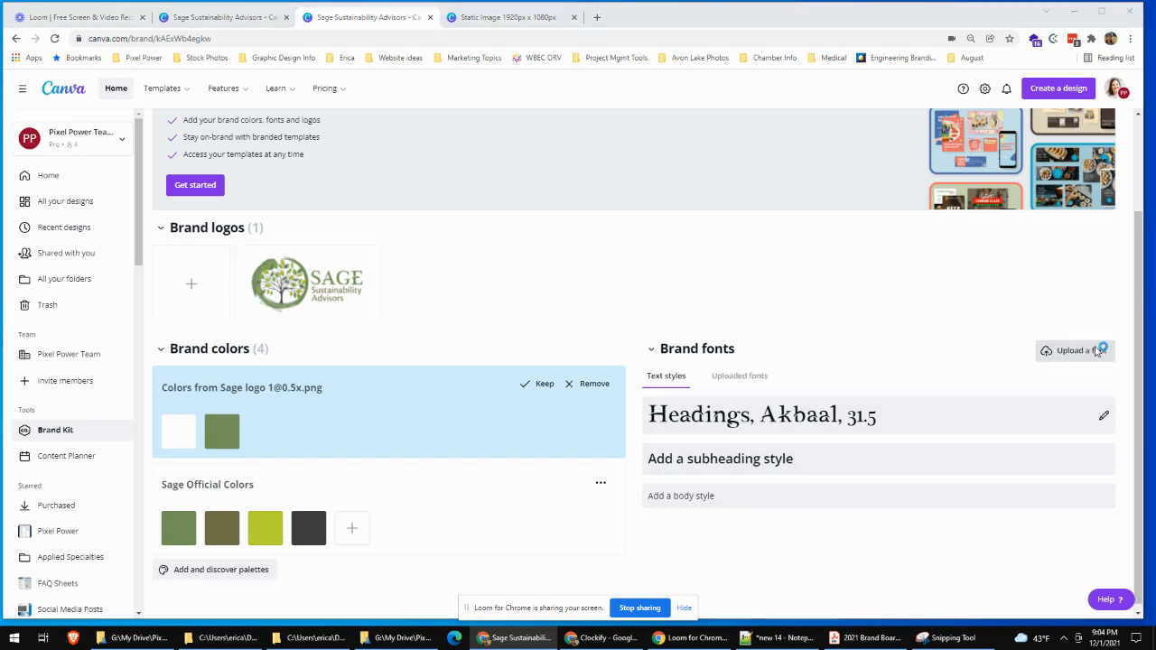
left_click(316, 32)
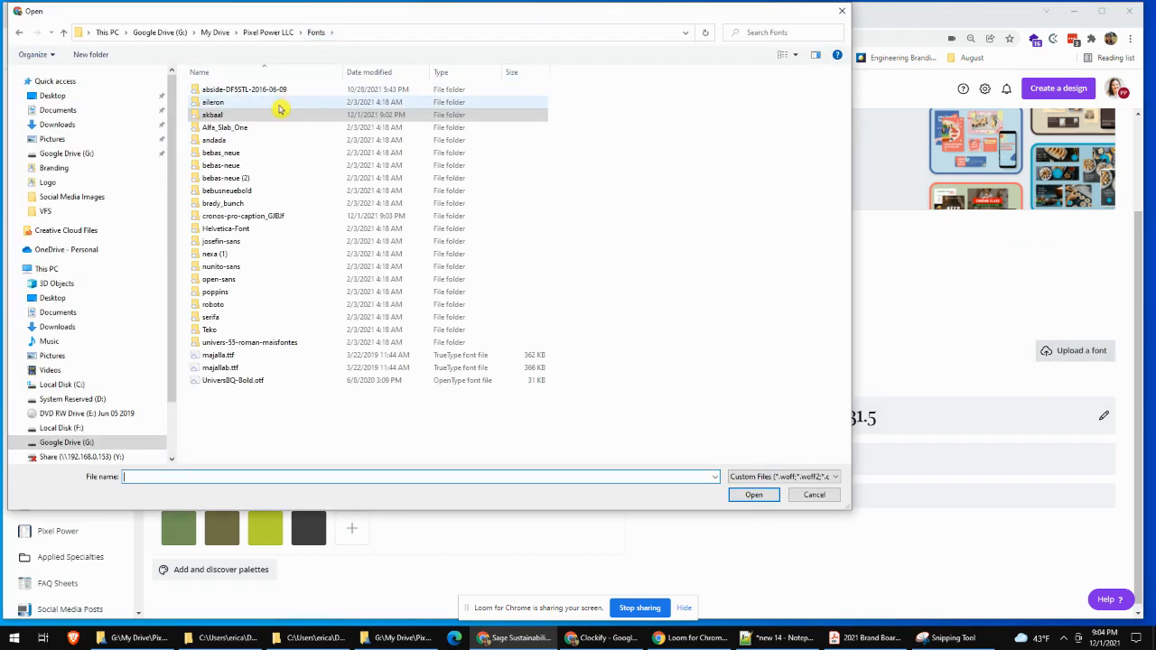
double_click(252, 215)
double_click(250, 90)
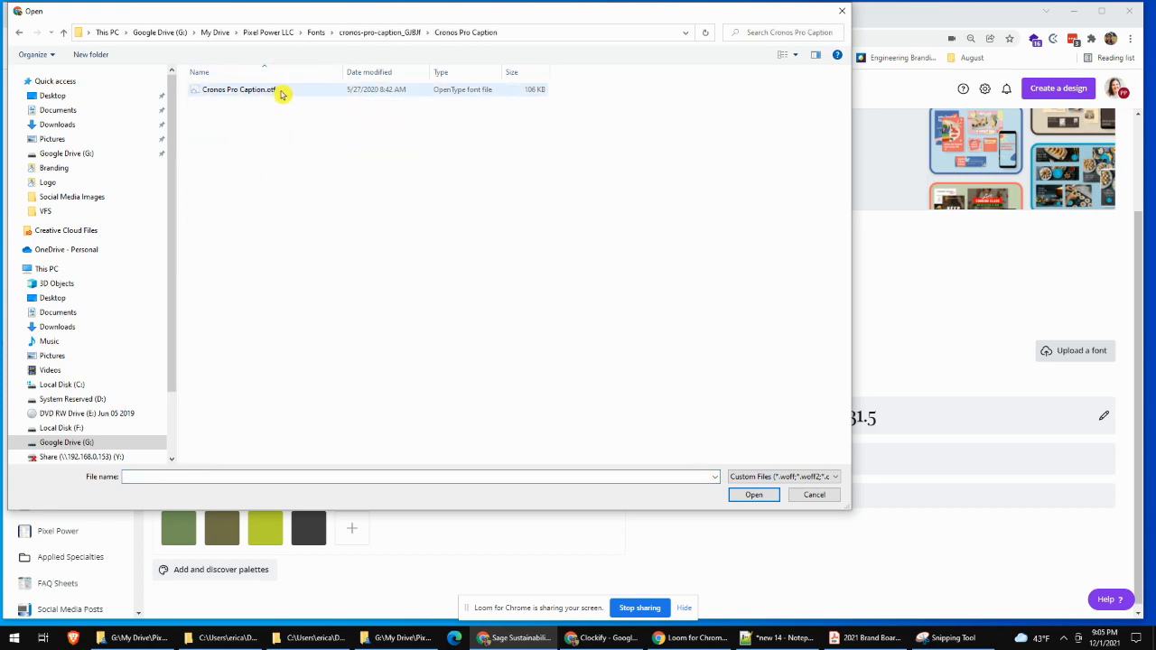
left_click(275, 90)
left_click(753, 494)
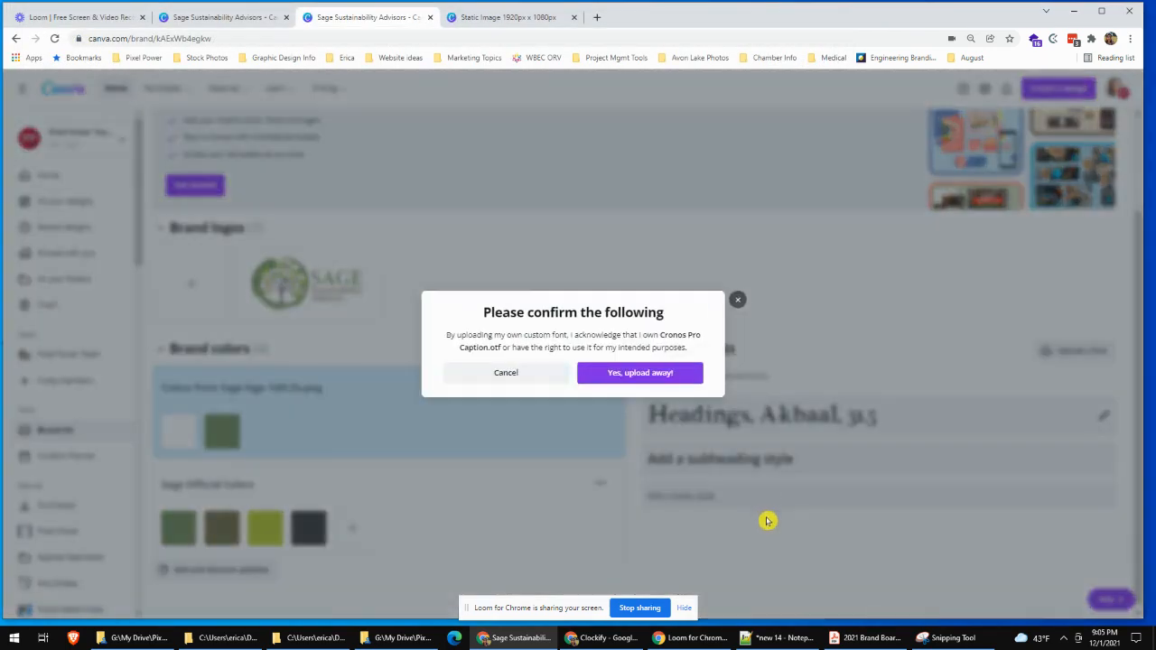
left_click(618, 374)
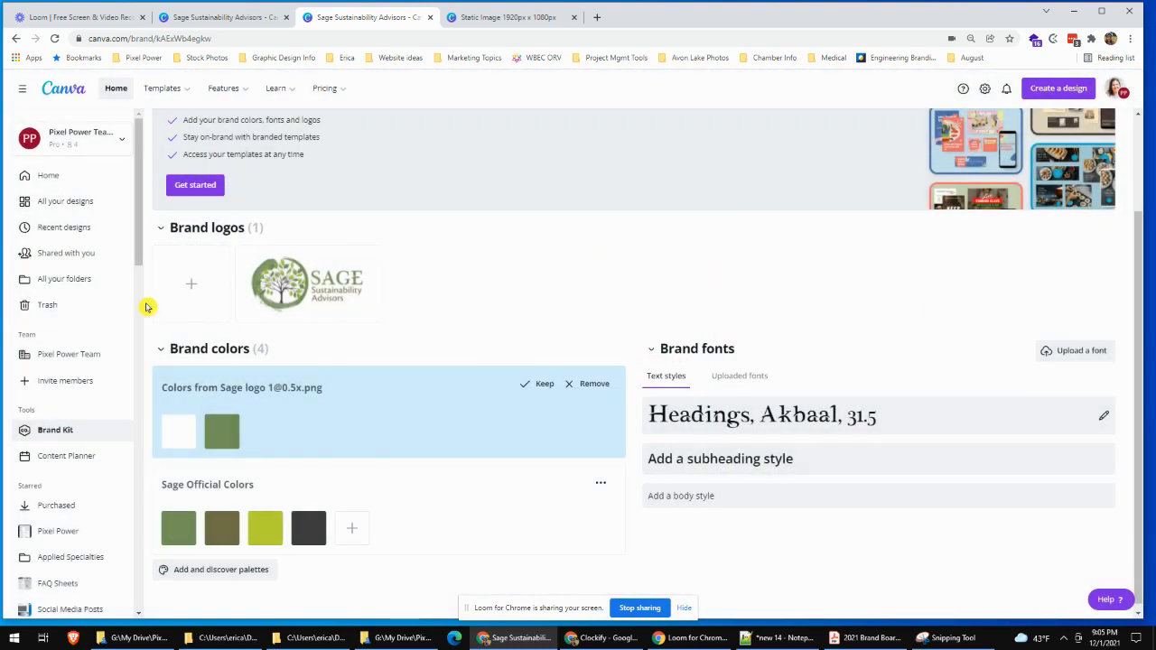
- Set the brand kit's subheading style to the uploaded Cronos Pro Caption font
left_click(759, 461)
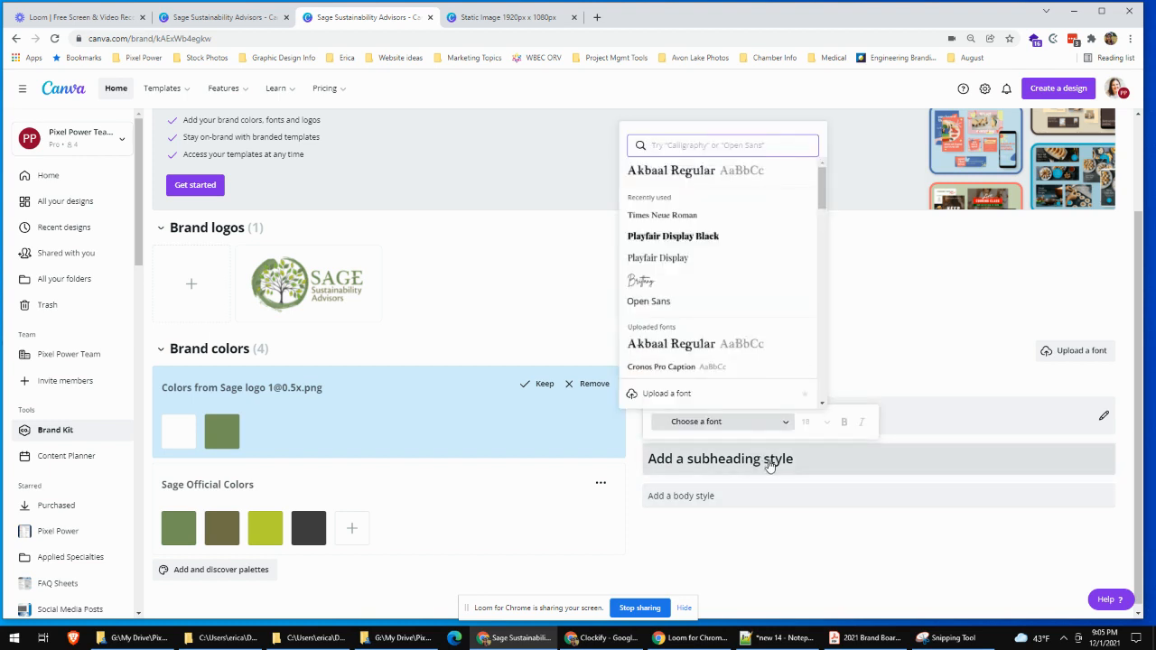
left_click(715, 367)
left_click(905, 310)
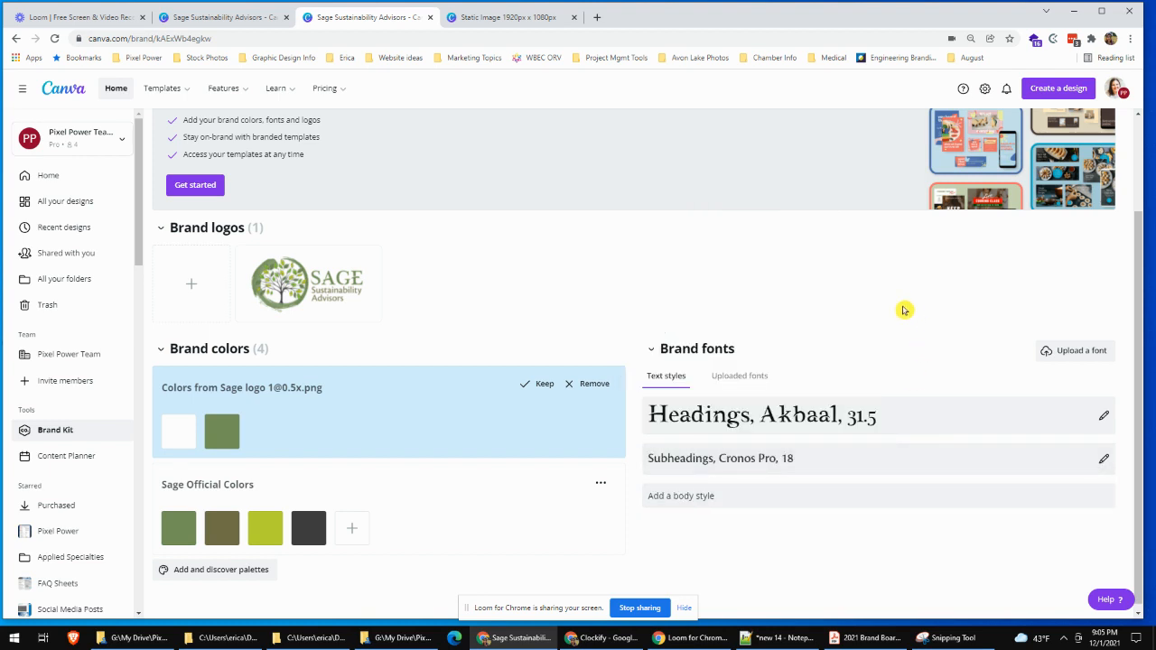
- Look over the brand kit's logo, colors and fonts, and switch to the Canva Tutorials folder in Loom
scroll(900, 451, "up", 1)
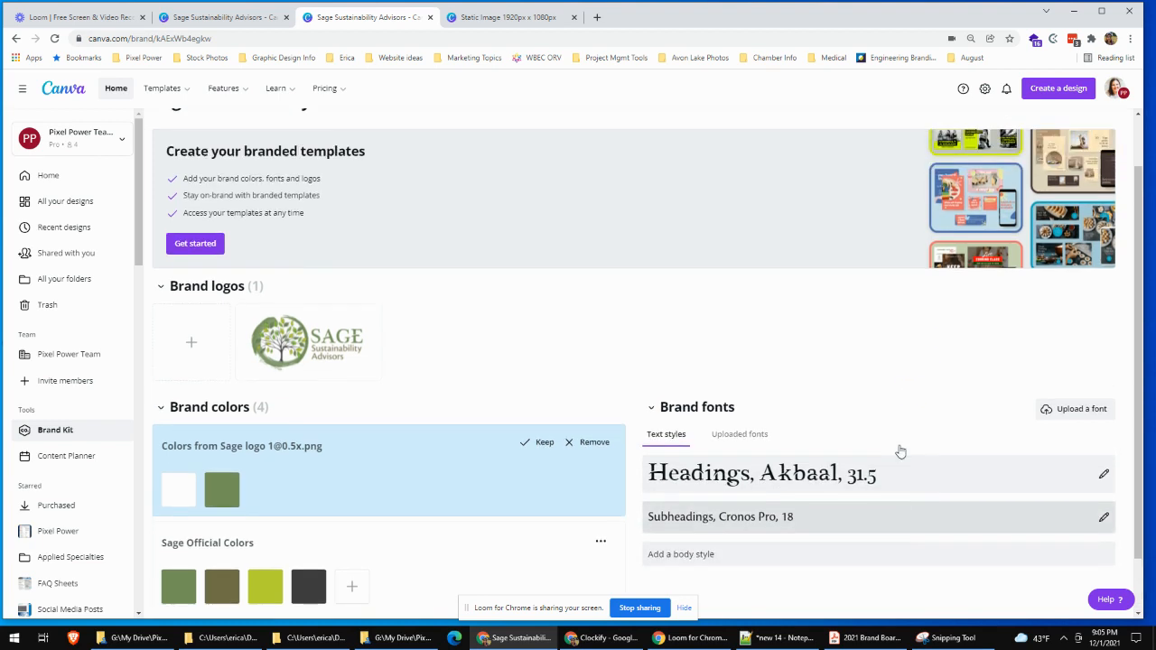
scroll(900, 447, "up", 1)
scroll(900, 451, "down", 2)
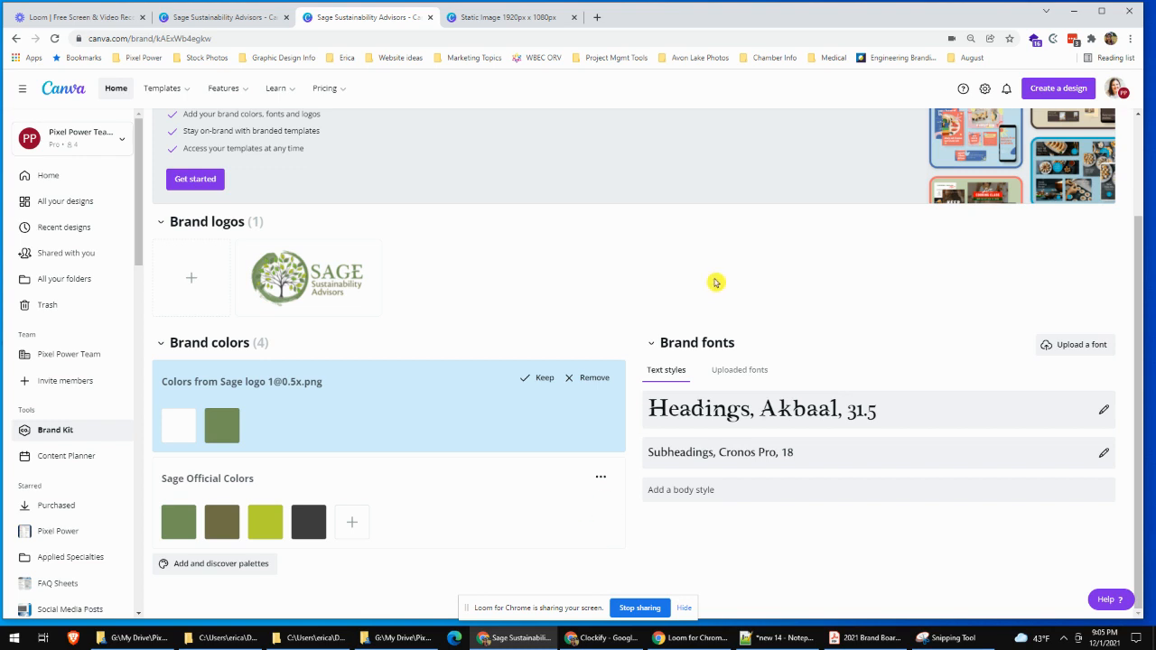
scroll(715, 282, "up", 1)
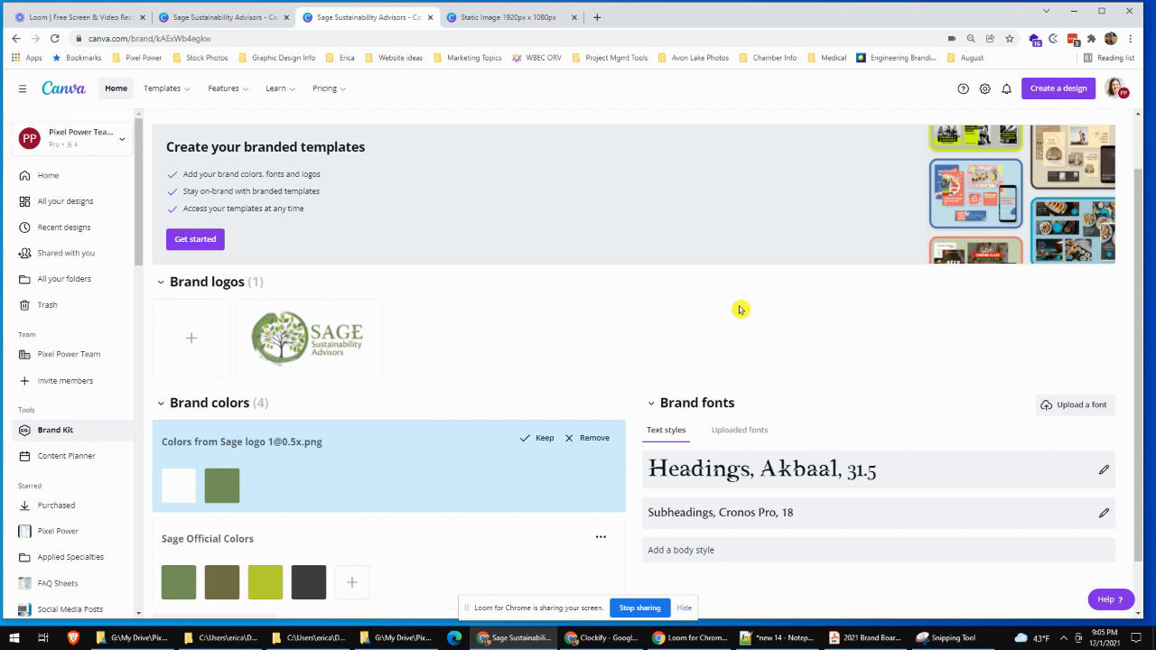
left_click(93, 22)
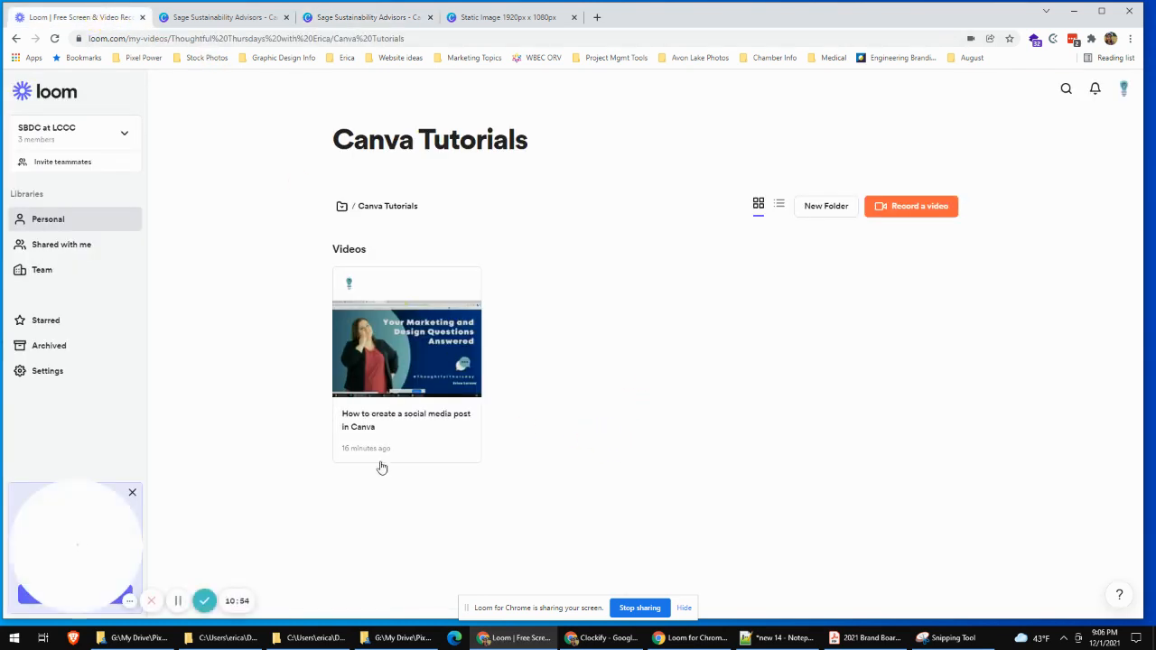